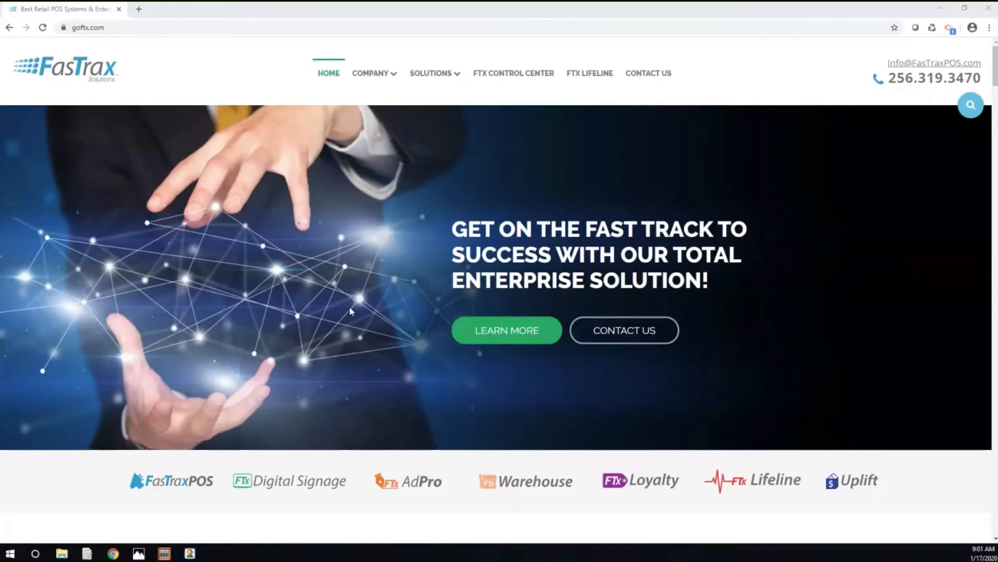
Open the weekly training webinars page from the product support options of FTX Lifeline
left_click(86, 30)
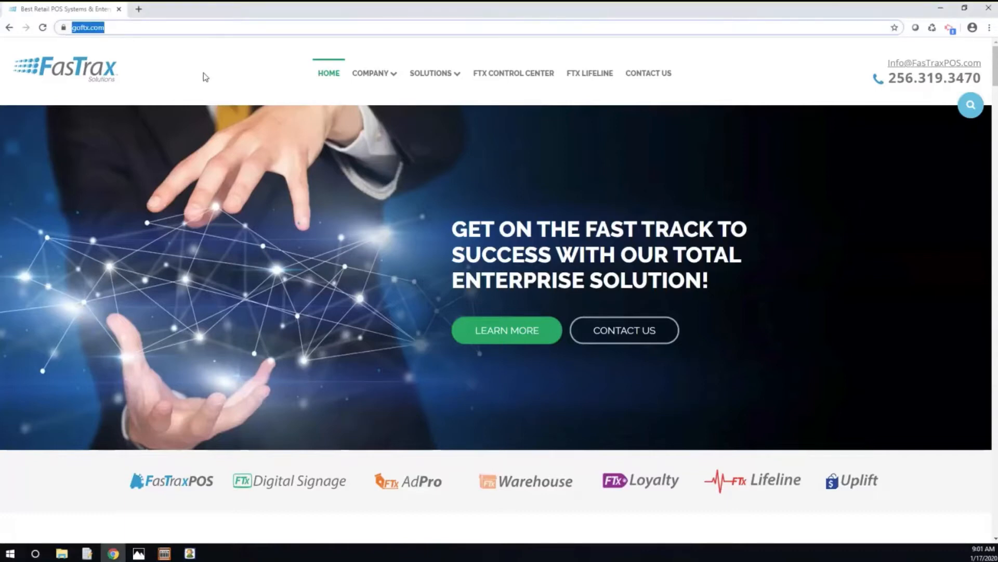
left_click(589, 75)
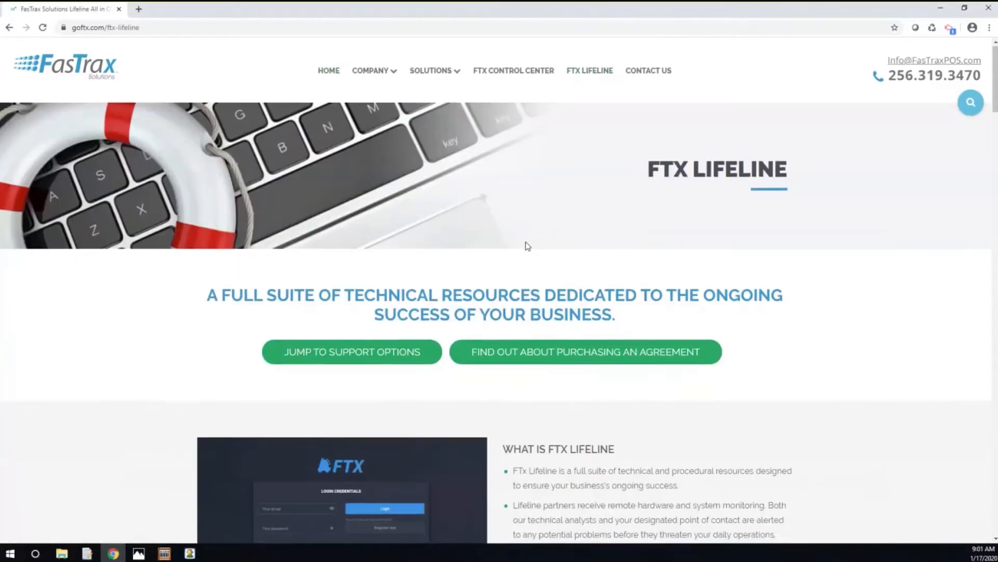
scroll(526, 246, "down", 4)
scroll(527, 246, "down", 7)
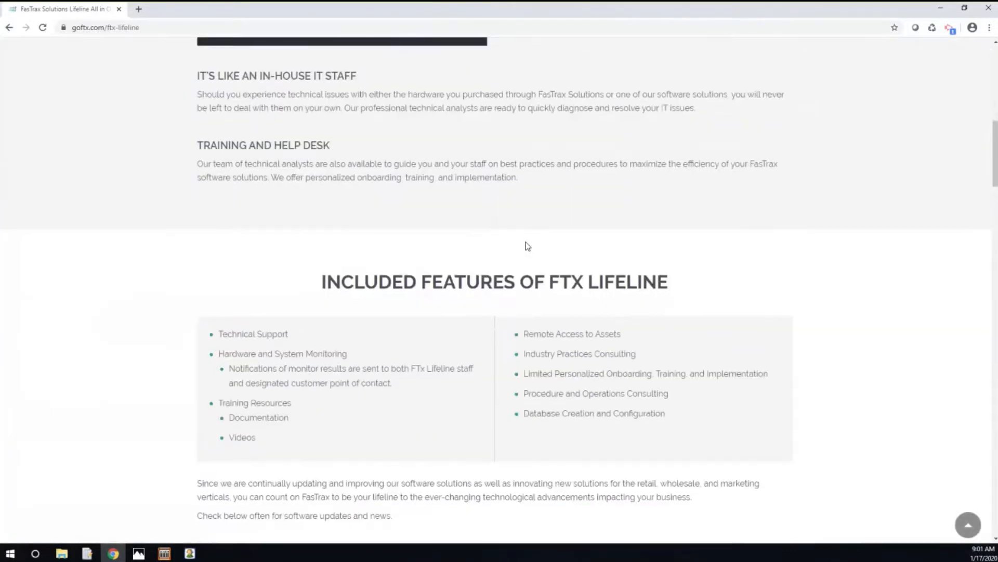
scroll(527, 246, "down", 12)
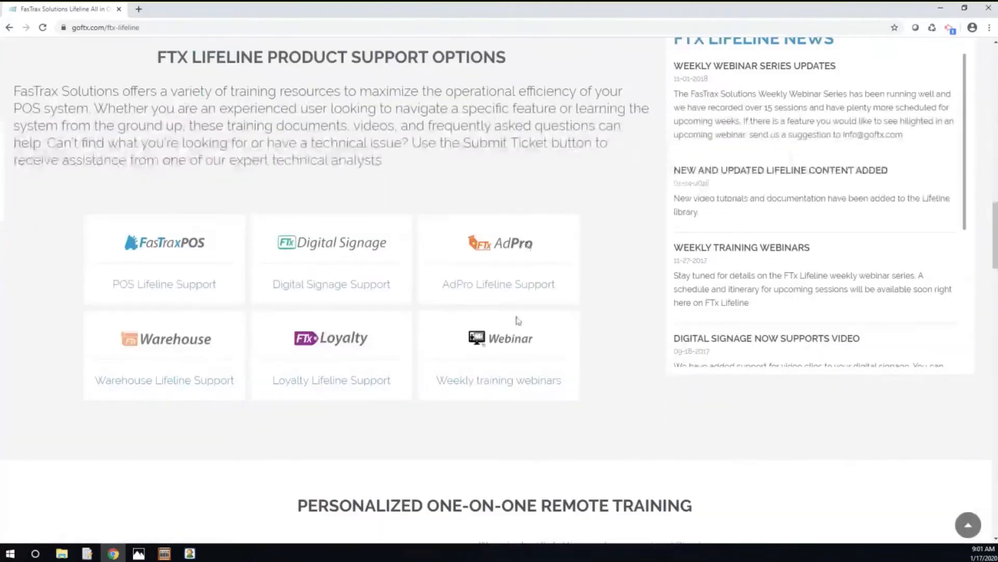
scroll(497, 270, "down", 2)
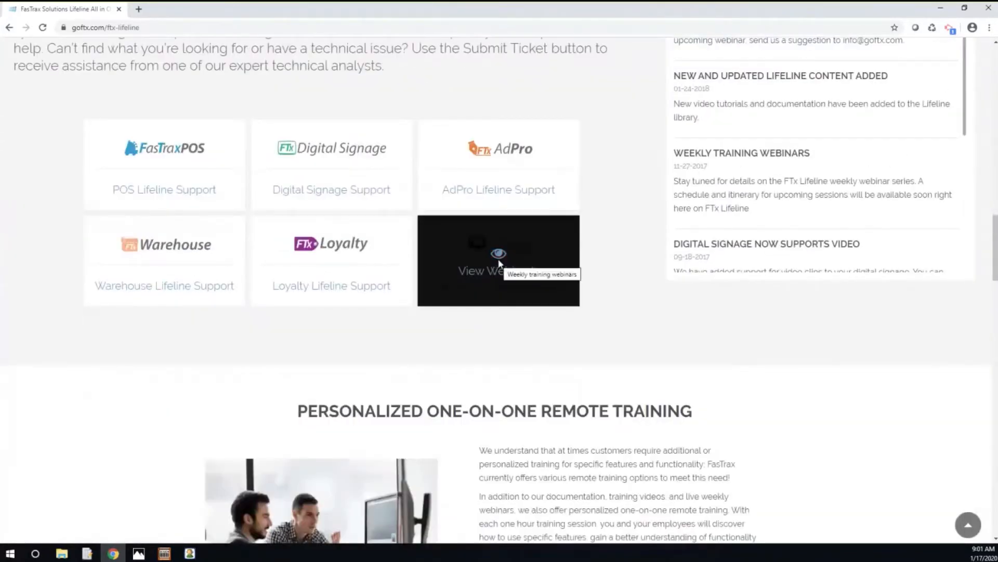
left_click(499, 265)
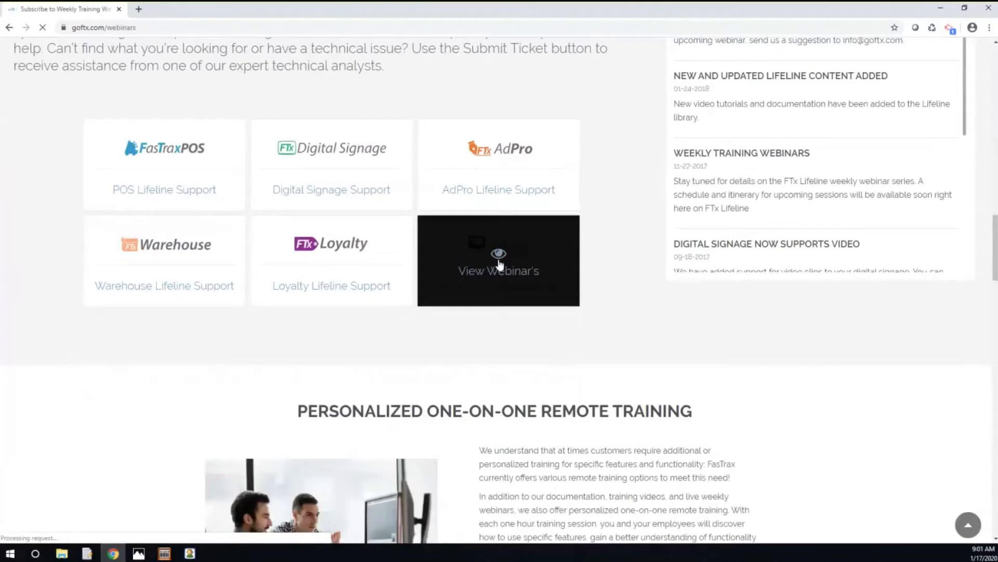
Look through the webinar topics and open the subscription option for upcoming webinars and other FasTrax news
scroll(457, 291, "down", 7)
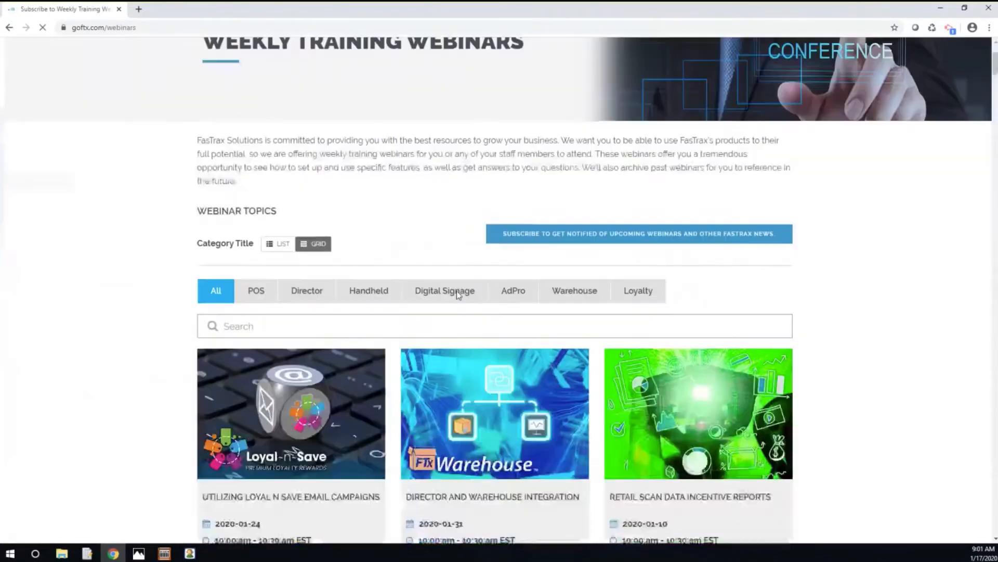
scroll(458, 295, "down", 2)
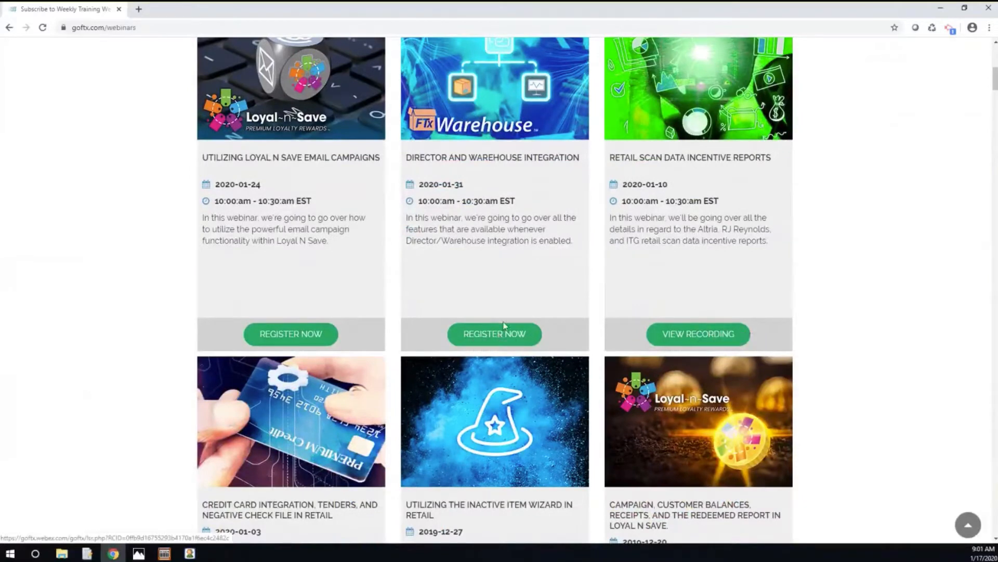
scroll(503, 328, "up", 5)
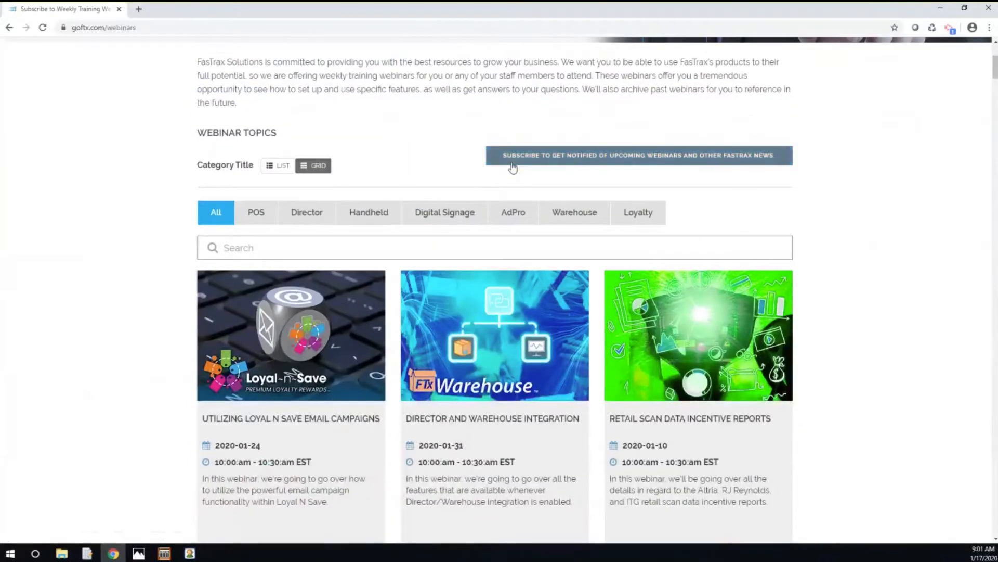
left_click(523, 166)
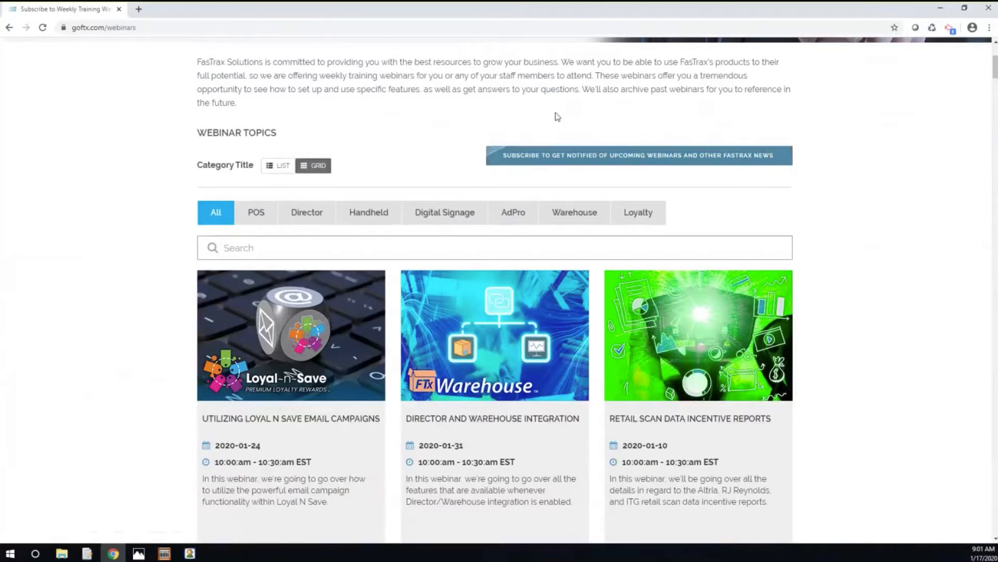
Switch to FasTrax Warehouse and display the list of existing totes in Maintenance
left_click(941, 9)
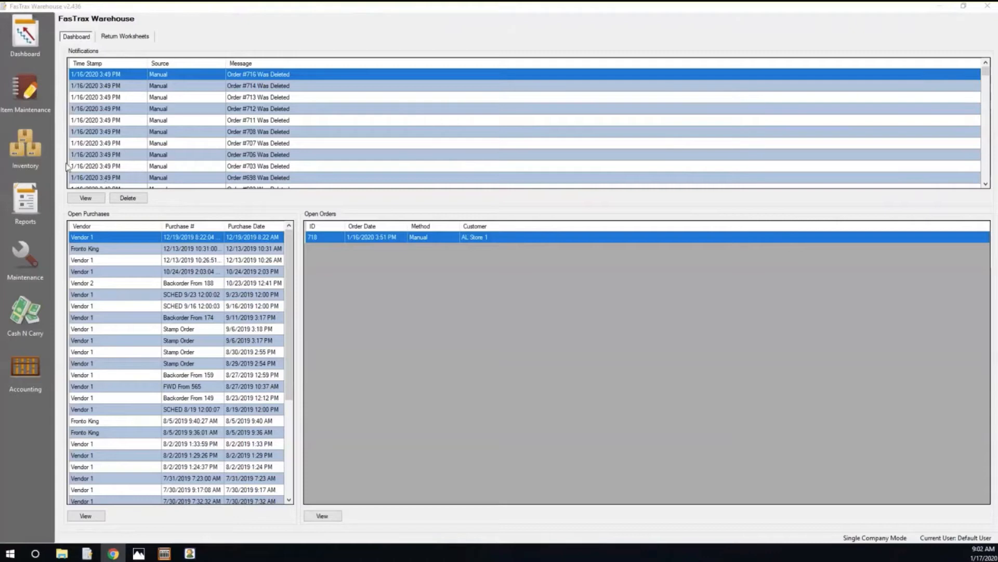
left_click(18, 252)
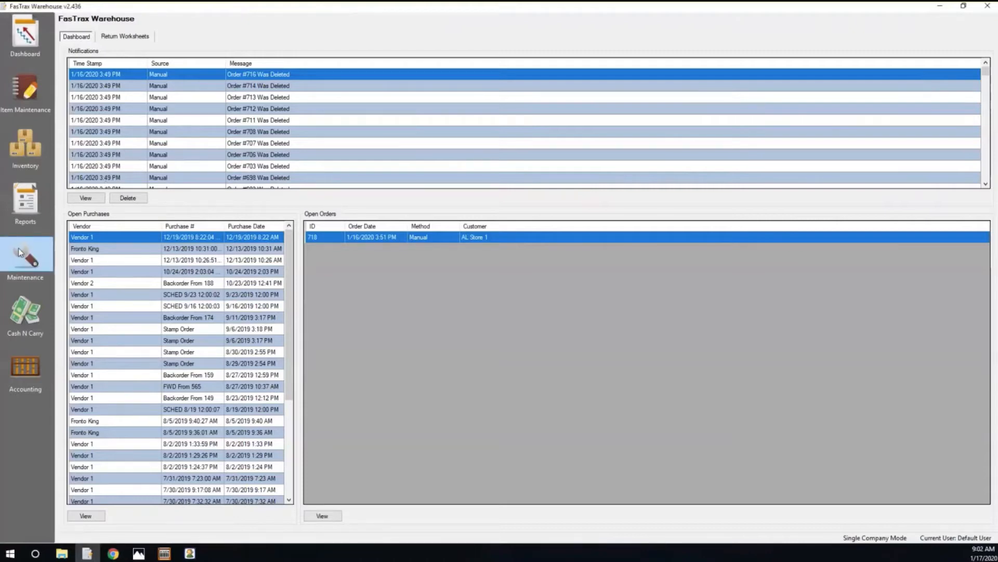
left_click(19, 253)
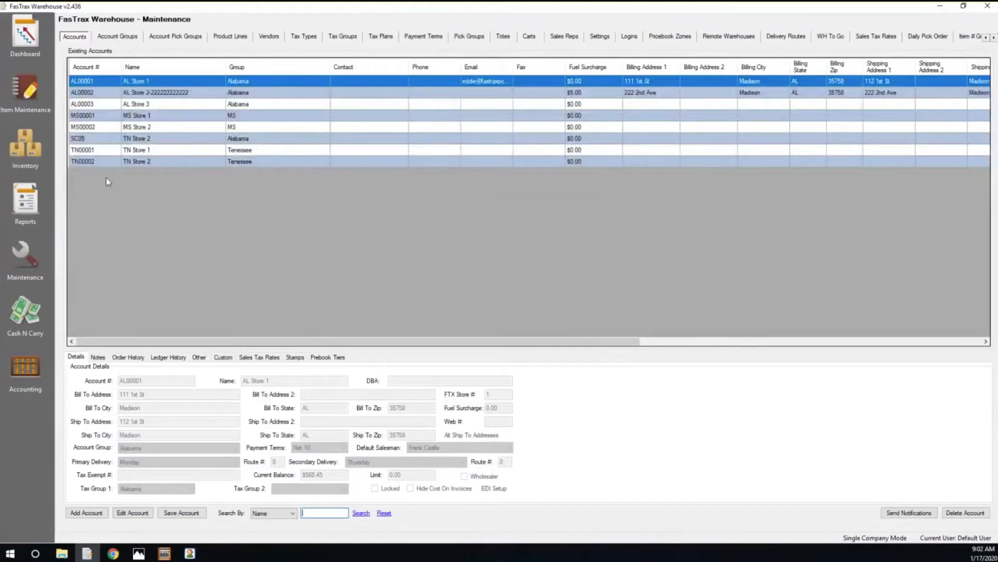
left_click(503, 37)
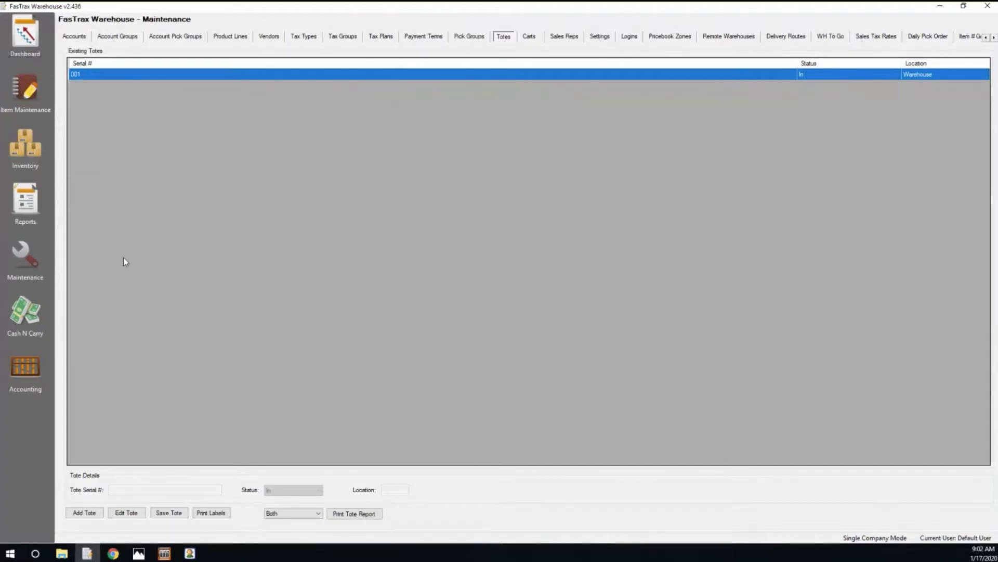
Add a tote with serial number 002 and status In, and save it
left_click(95, 514)
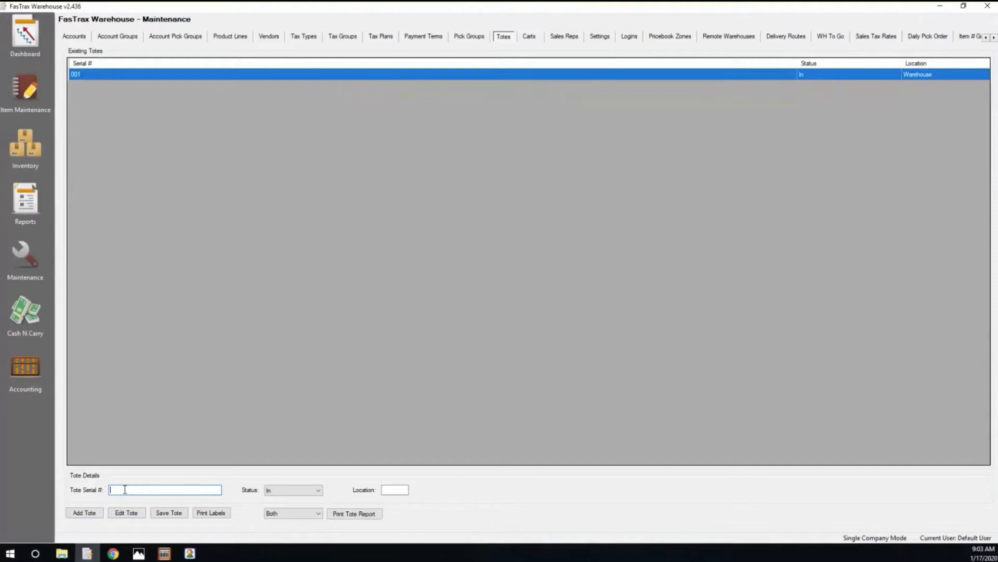
type("002")
left_click(173, 516)
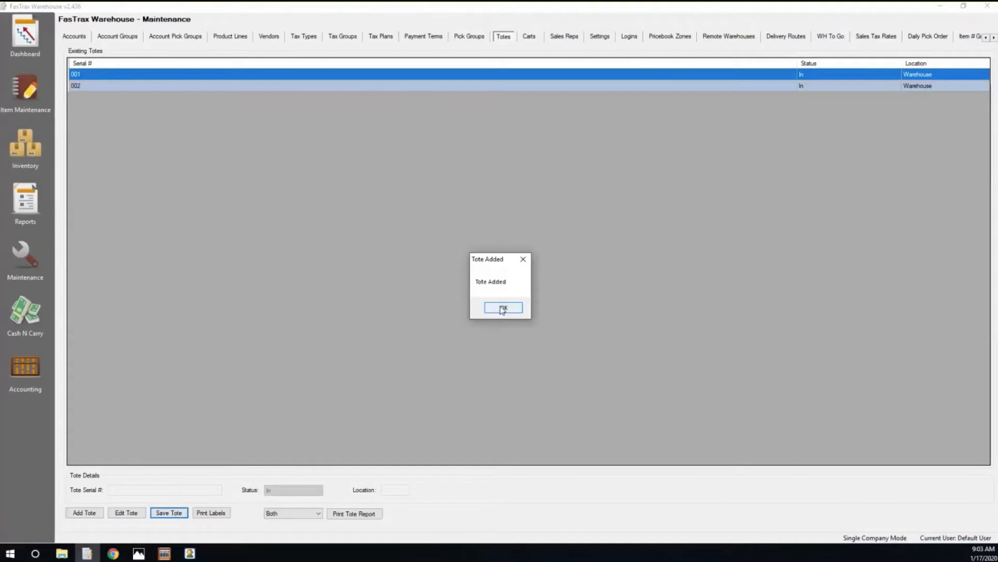
left_click(501, 308)
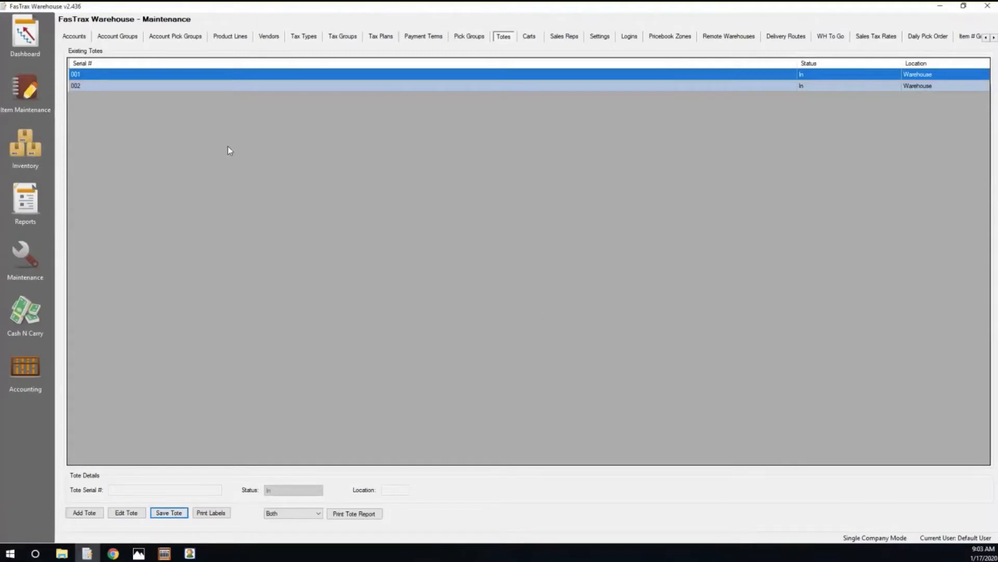
Select tote 002 and try the In Totes and Out Totes report filters, ending on Both
left_click(88, 85)
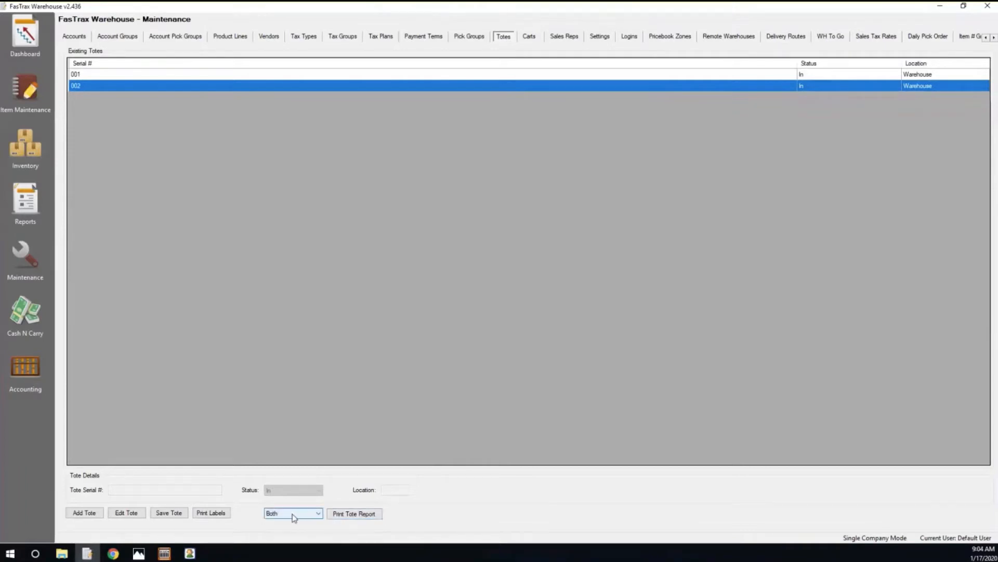
left_click(316, 514)
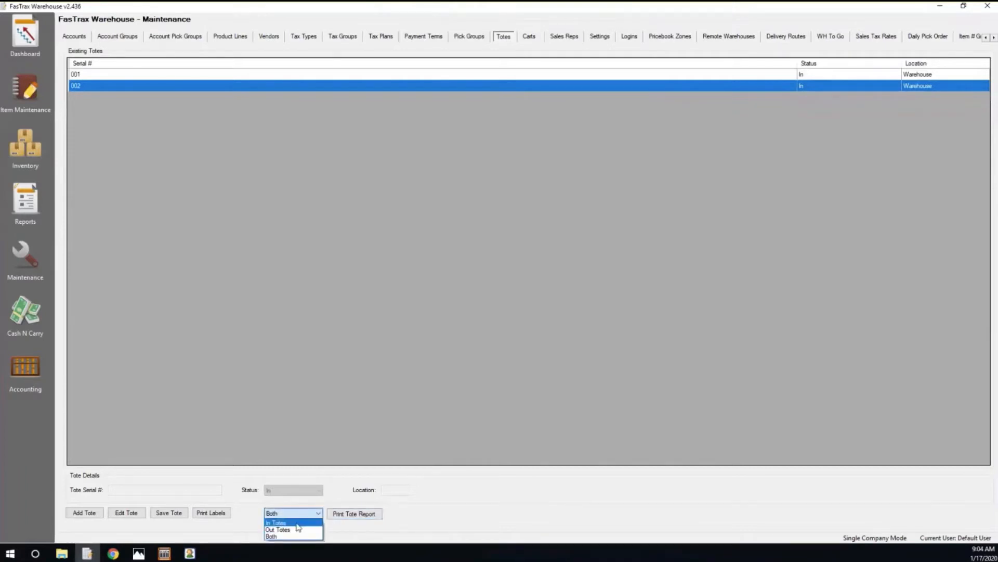
left_click(294, 522)
left_click(294, 513)
left_click(293, 530)
left_click(315, 515)
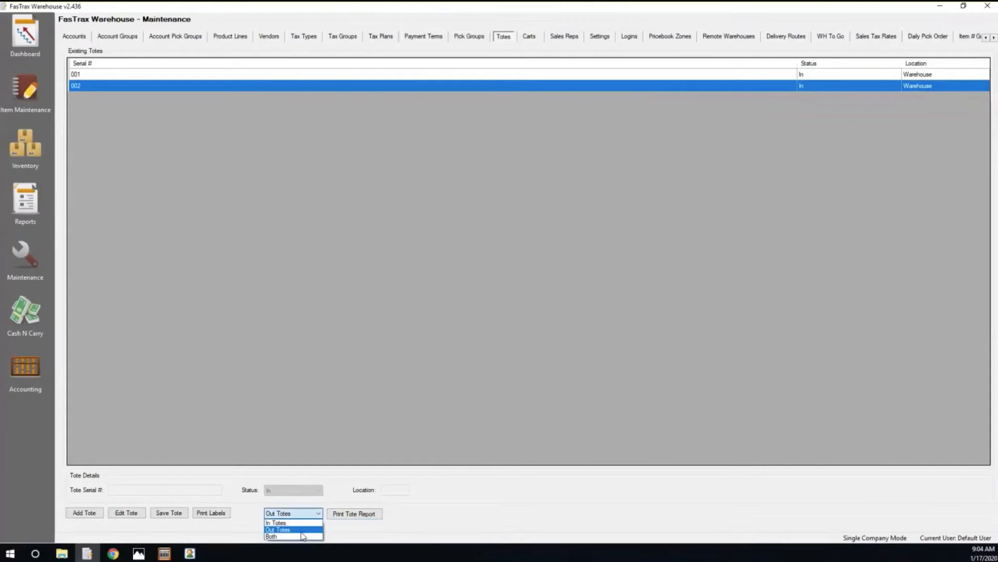
left_click(299, 536)
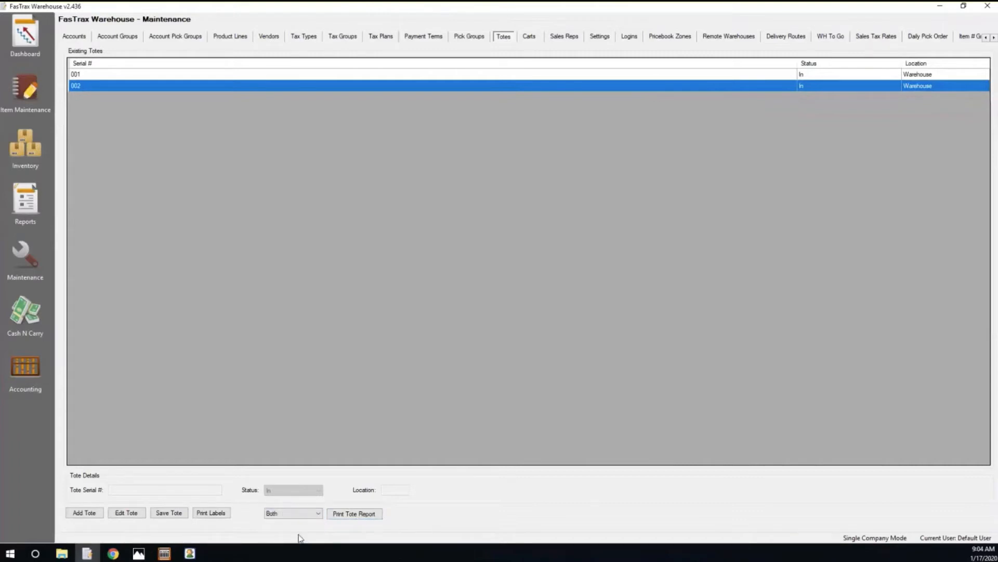
Generate the tote location report for both in and out totes, view it maximized and close it
left_click(374, 515)
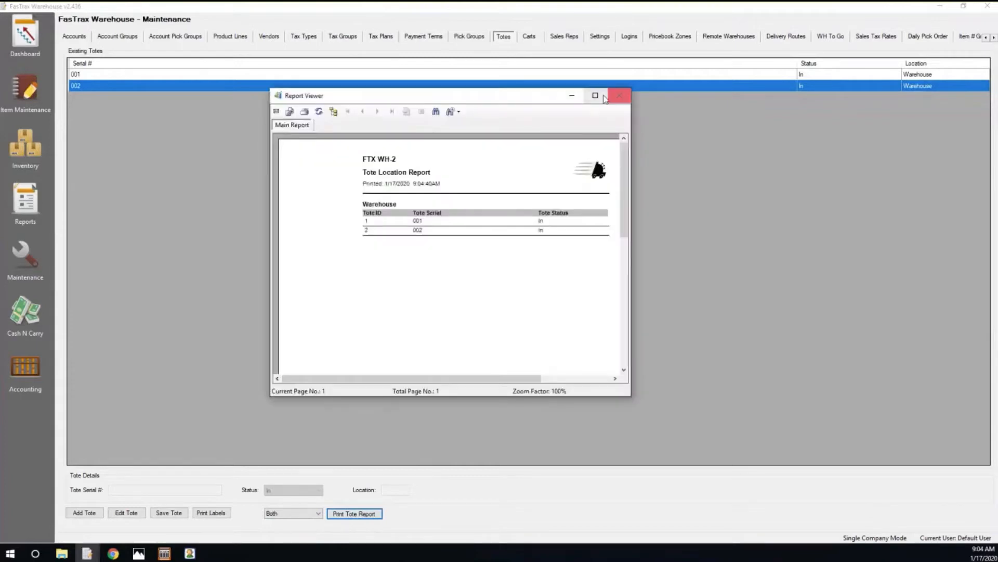
left_click(606, 97)
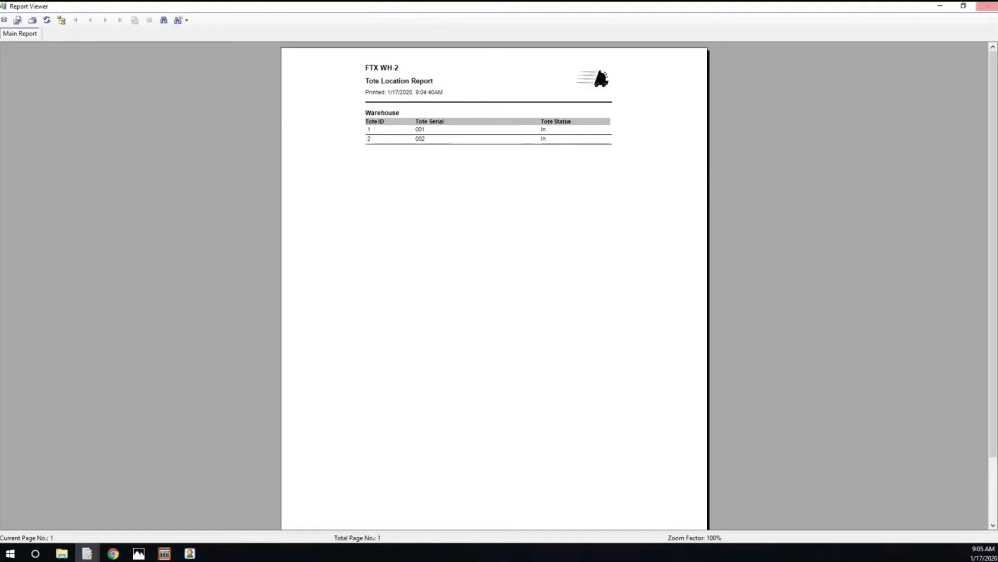
left_click(988, 8)
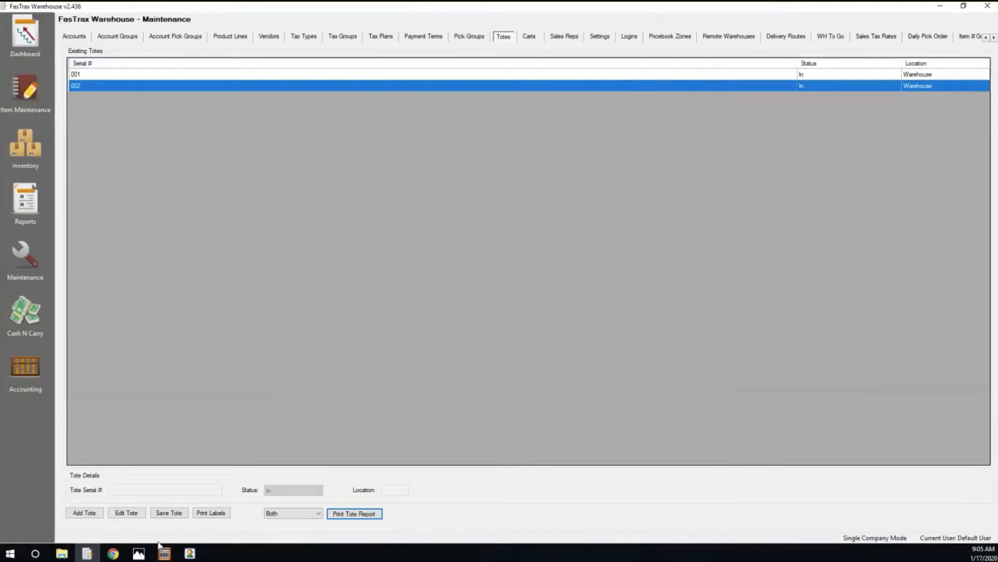
Switch to MobiControl Remote and start a Guided Pick of the AL Store 1 order on the handheld
left_click(191, 554)
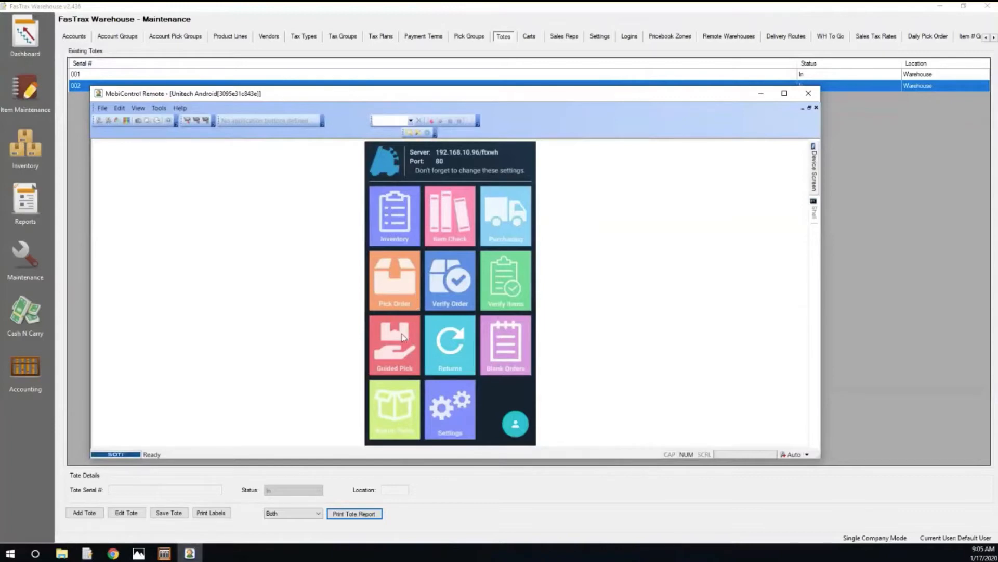
left_click(402, 357)
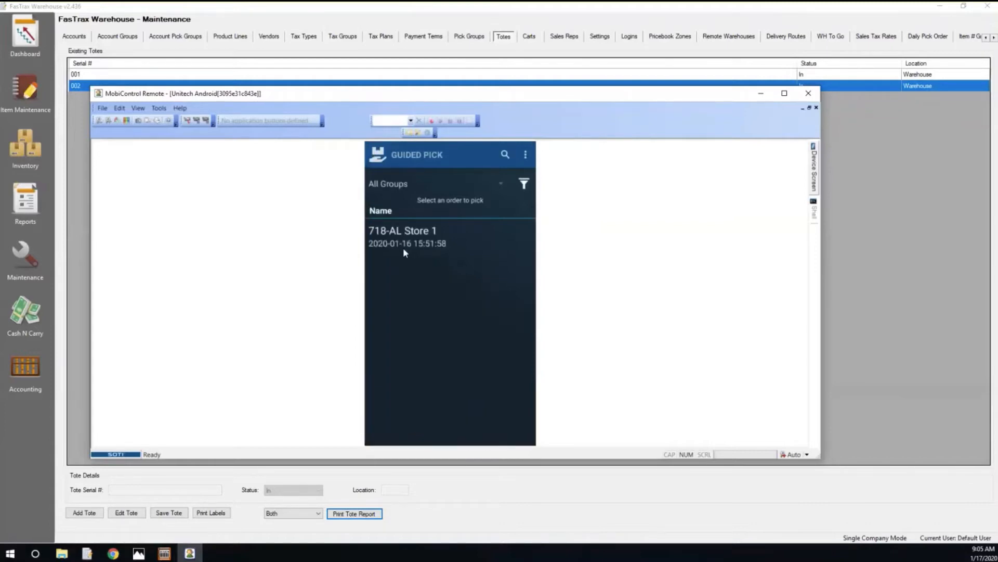
left_click(403, 248)
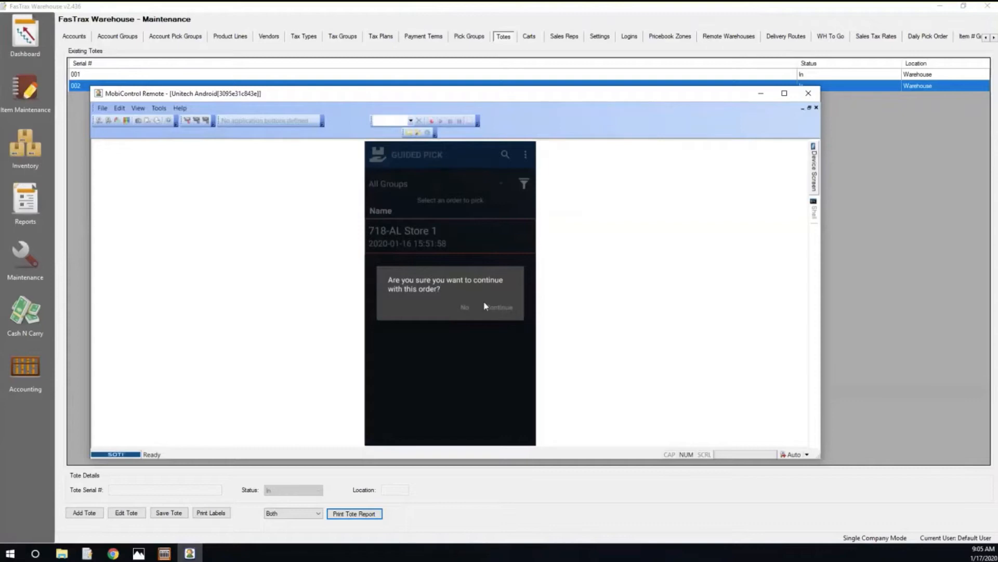
left_click(494, 308)
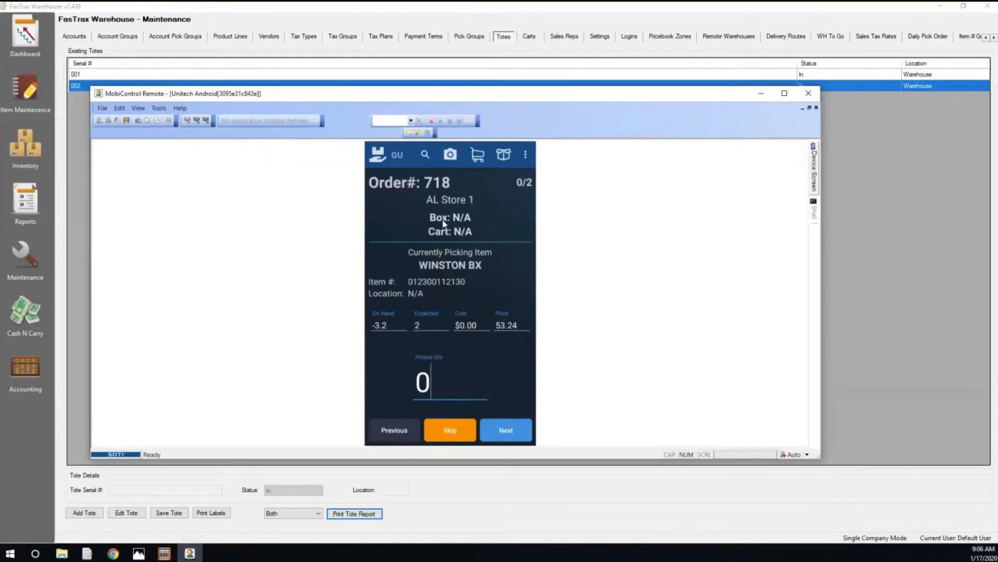
Assign tote 001 as the box for the order being picked
left_click(504, 154)
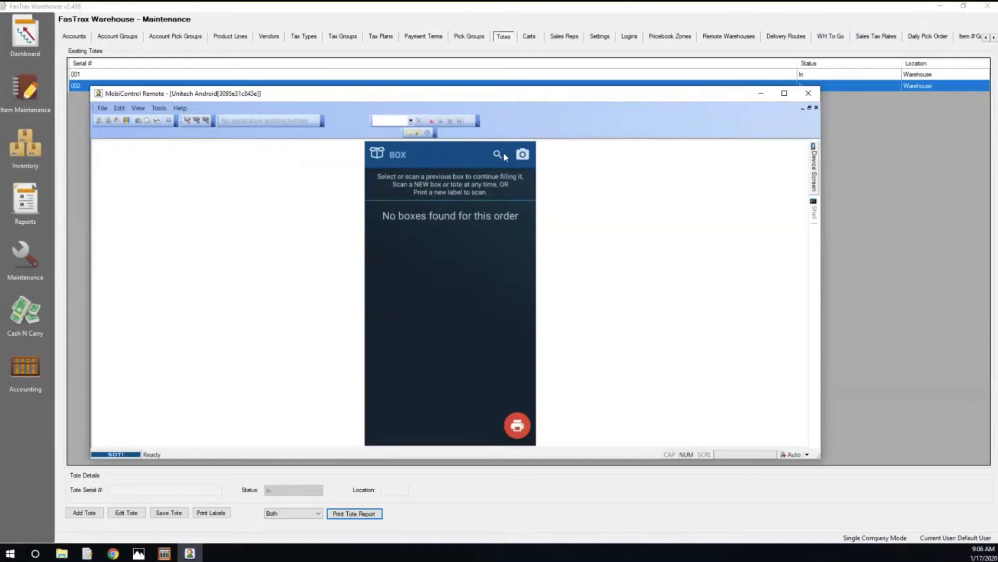
left_click(503, 152)
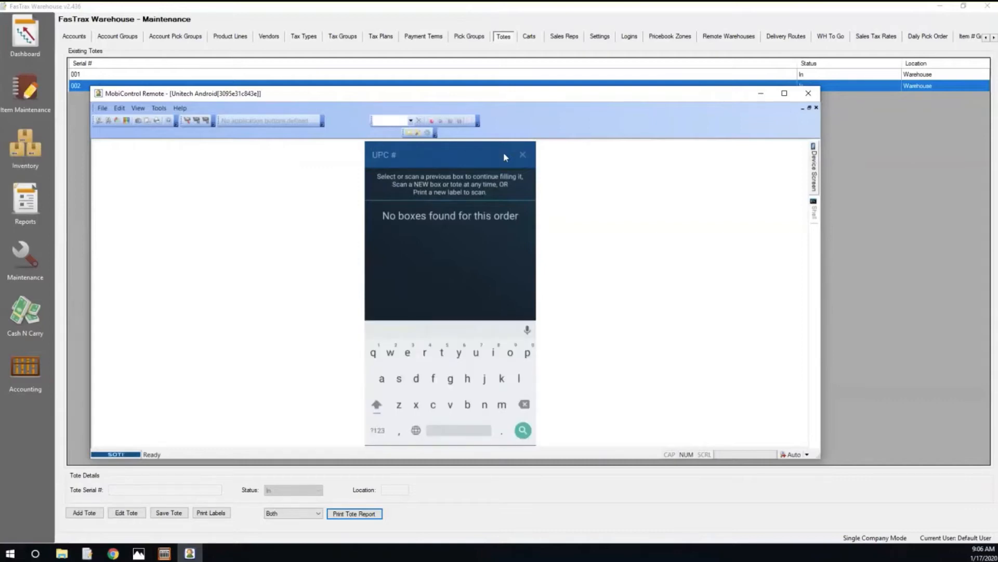
type("001")
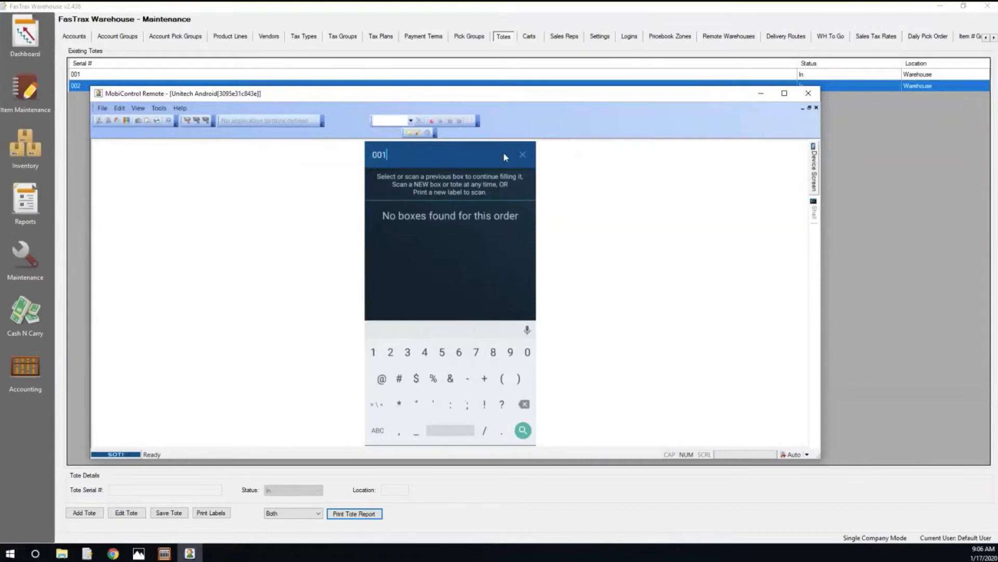
key("Return")
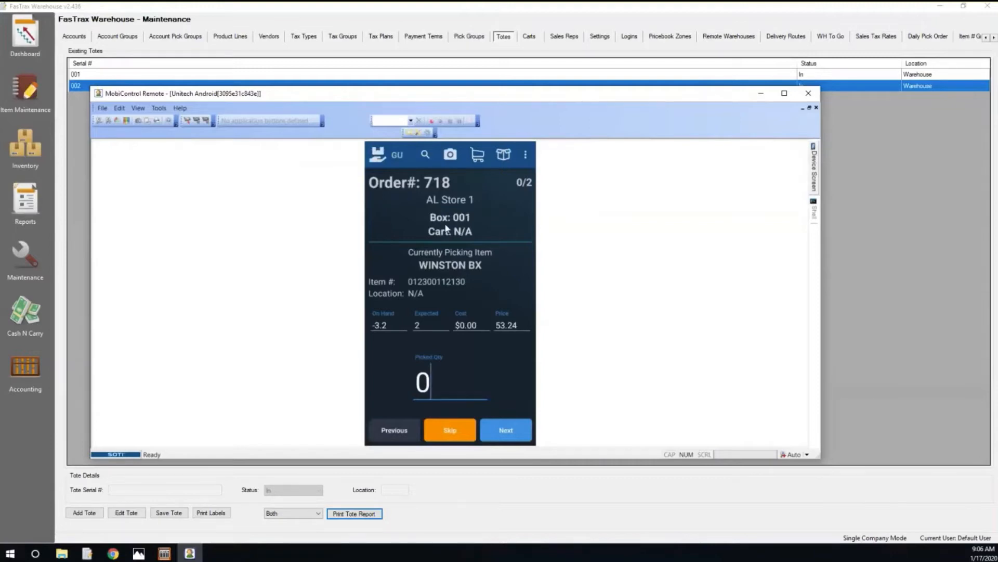
Record a picked quantity of 2 for WINSTON BX and advance to the following item
left_click(447, 391)
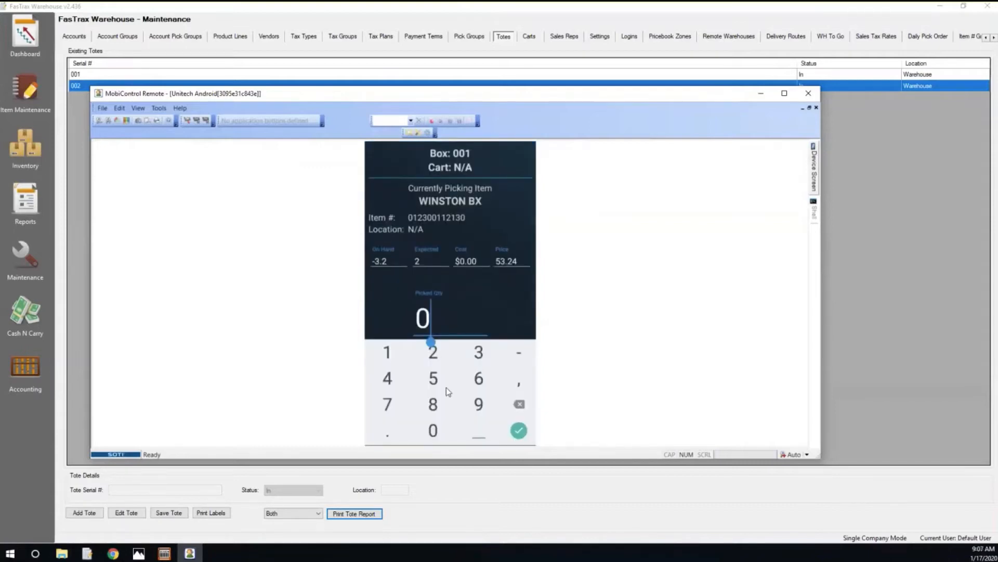
type("2")
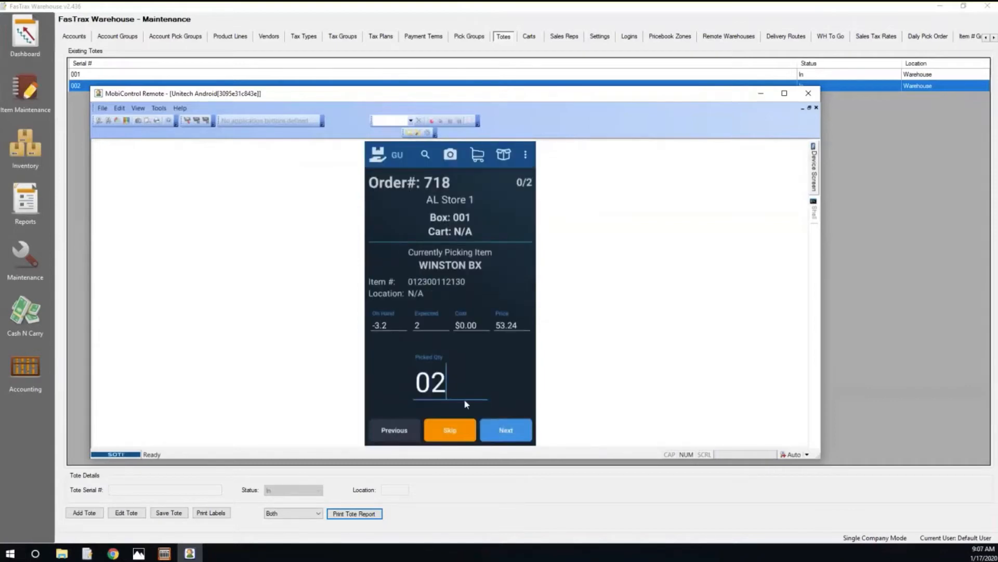
left_click(504, 432)
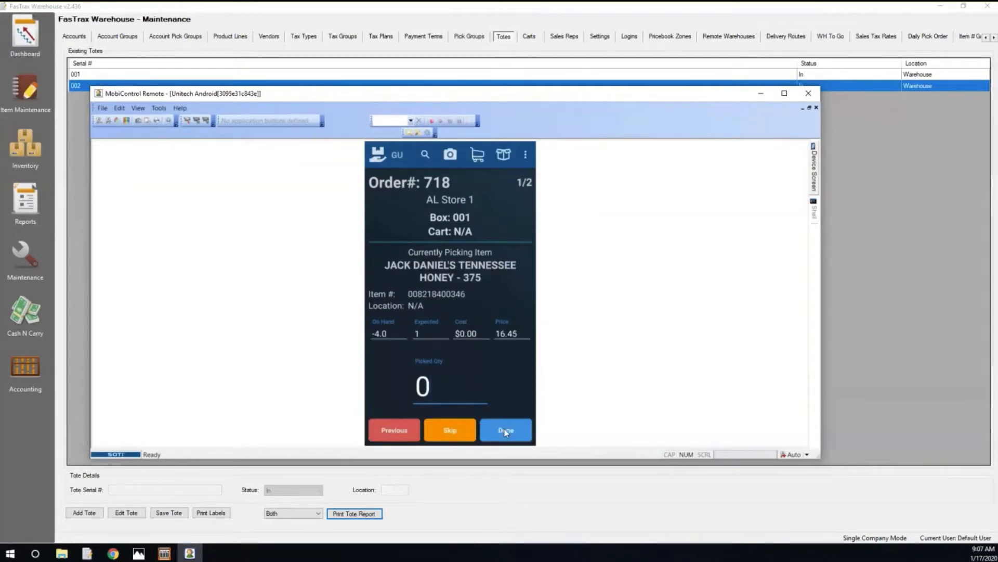
Record a picked quantity of 1 for JACK DANIEL'S TENNESSEE HONEY - 375 and mark the order as picked without printing a manifest
type("1")
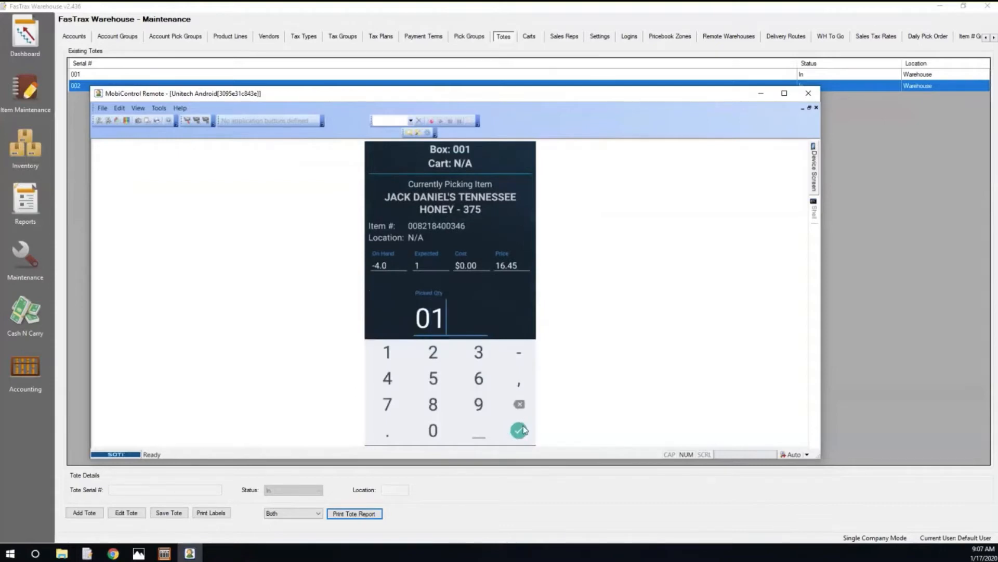
left_click(520, 429)
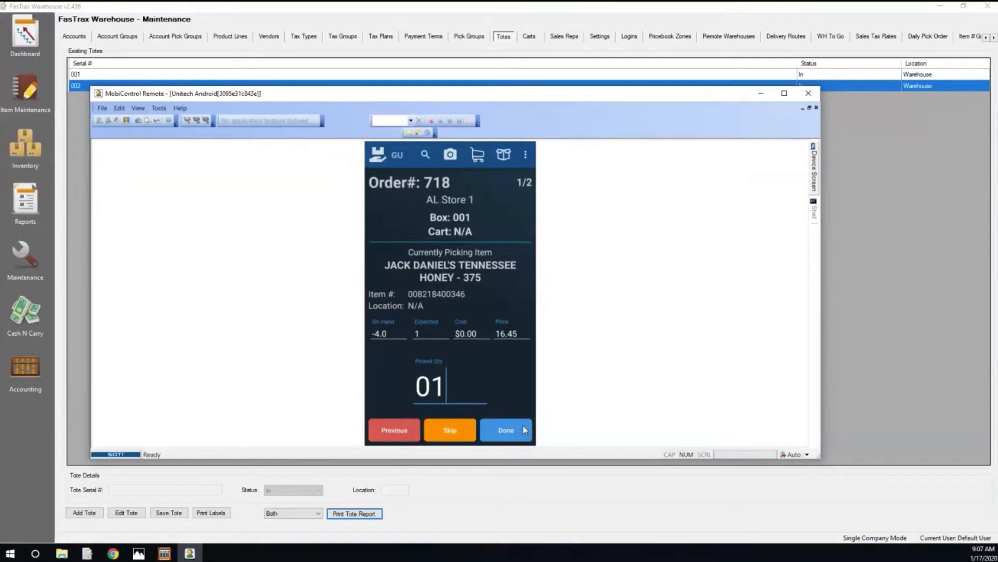
left_click(523, 430)
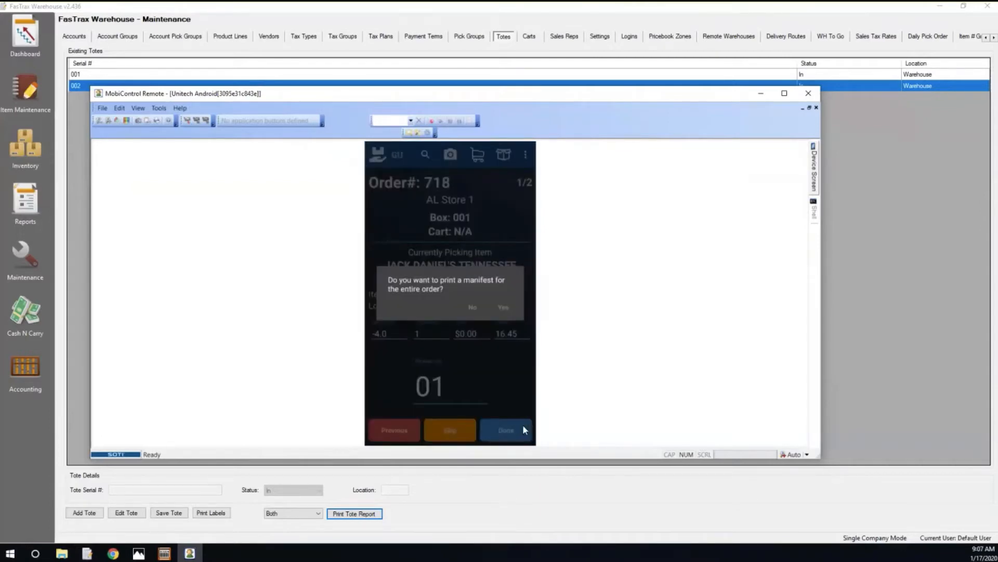
left_click(473, 309)
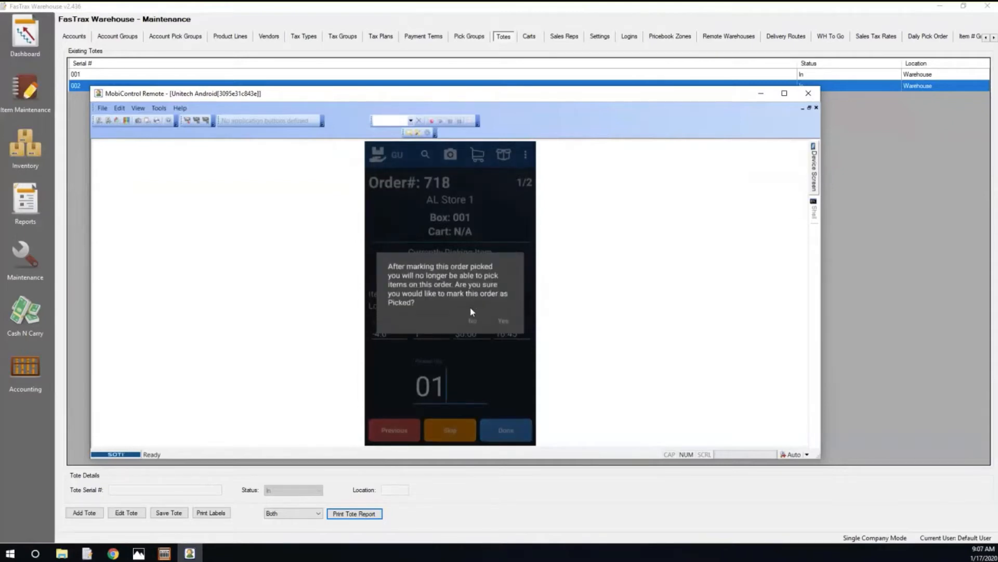
left_click(504, 327)
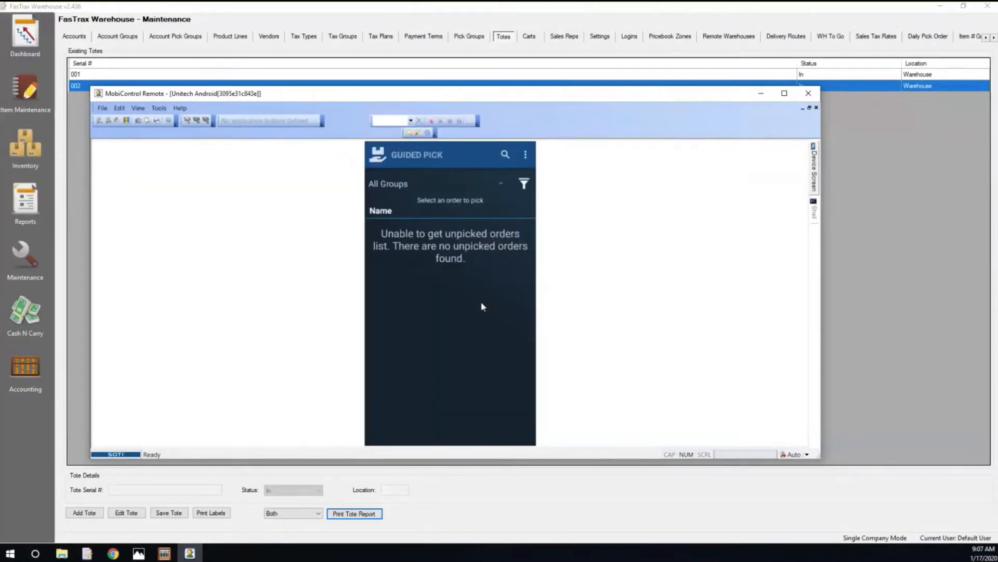
Return to FasTrax Warehouse and reload the list of existing totes under Maintenance
left_click(762, 95)
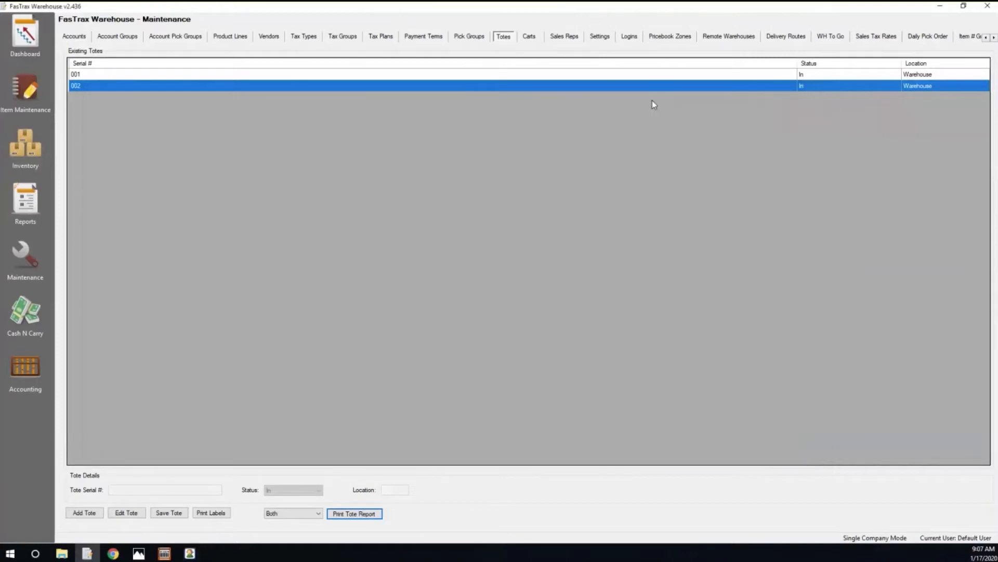
left_click(28, 261)
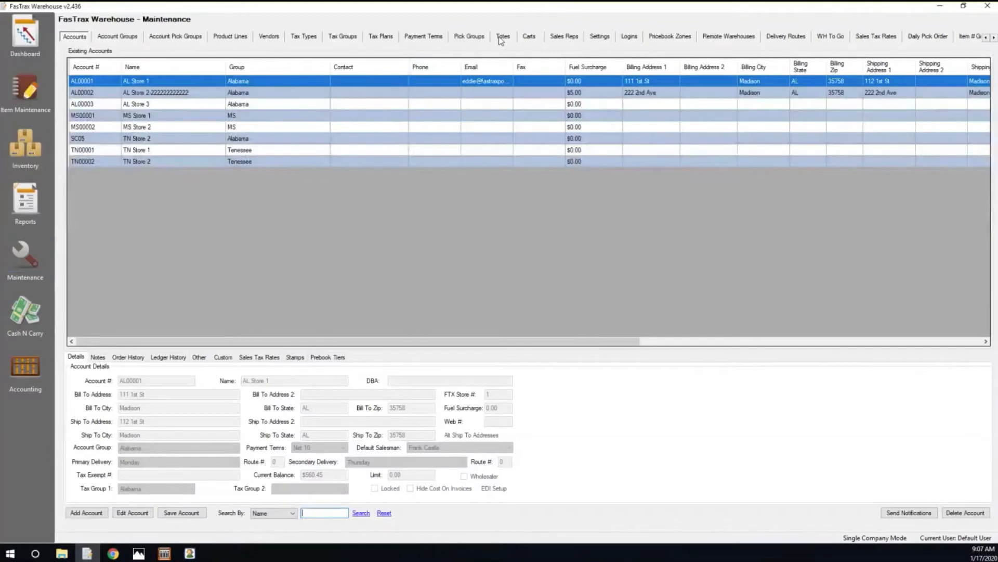
left_click(502, 37)
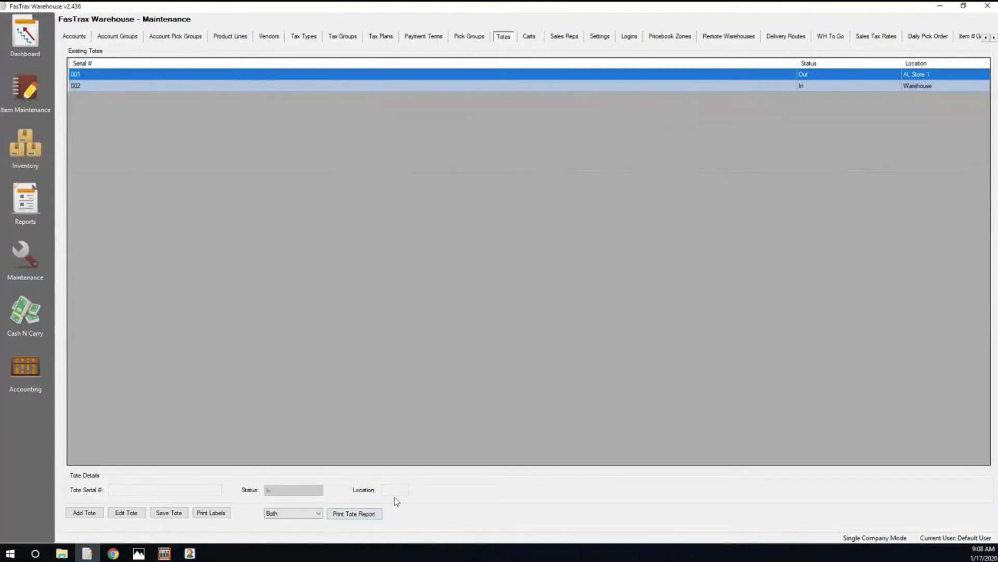
Generate the tote location report for both in and out totes again, view it maximized and close it
left_click(361, 515)
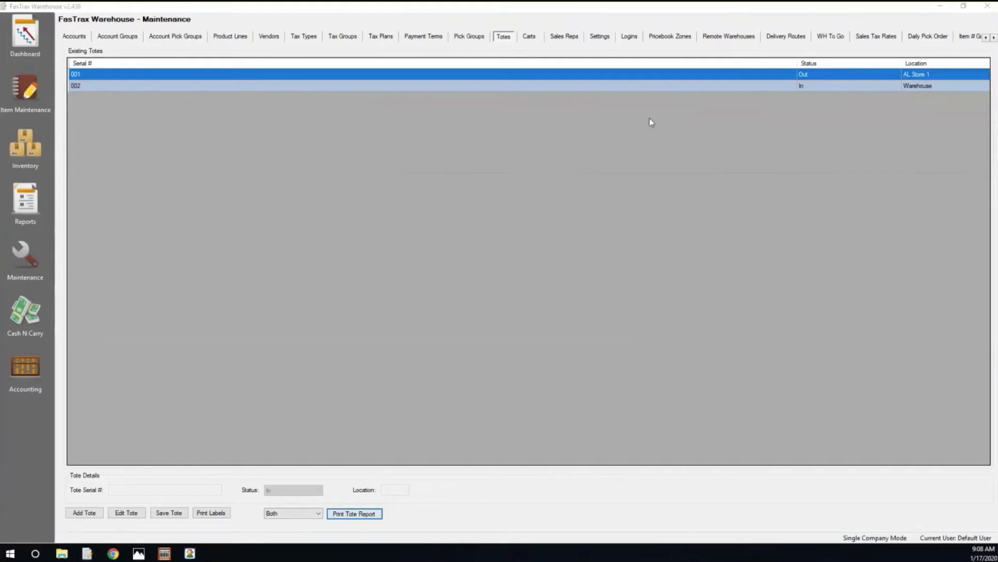
left_click(691, 103)
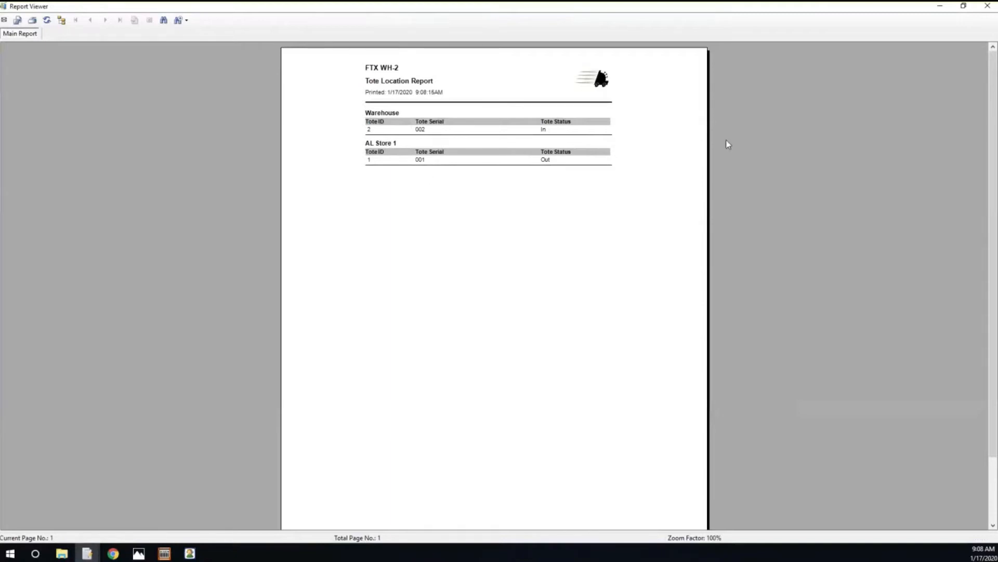
left_click(988, 6)
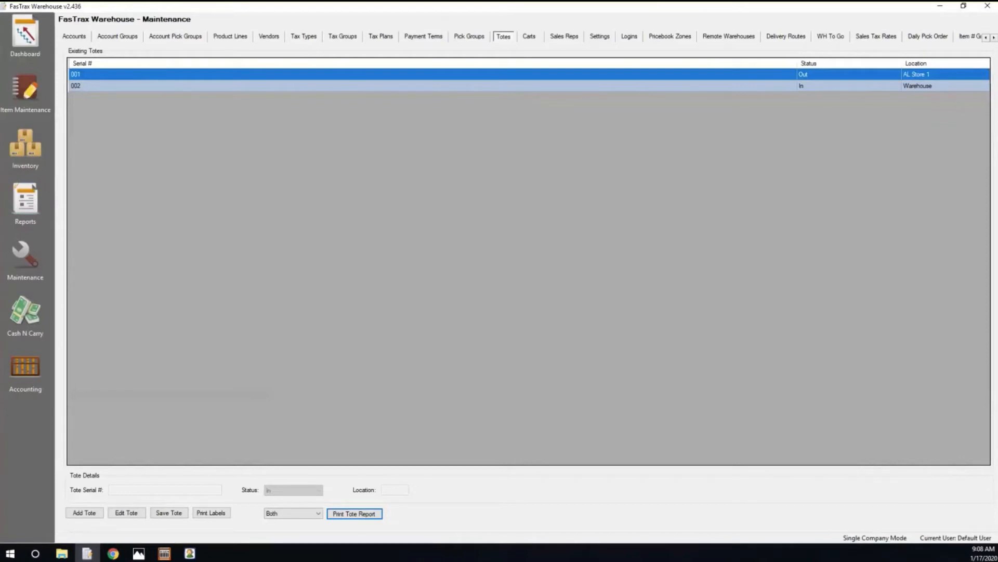
Switch to ZebraDesigner and start a new label for the ZDesigner LP 2824 Plus (ZPL) printer with no stock and a user-defined page size
left_click(166, 554)
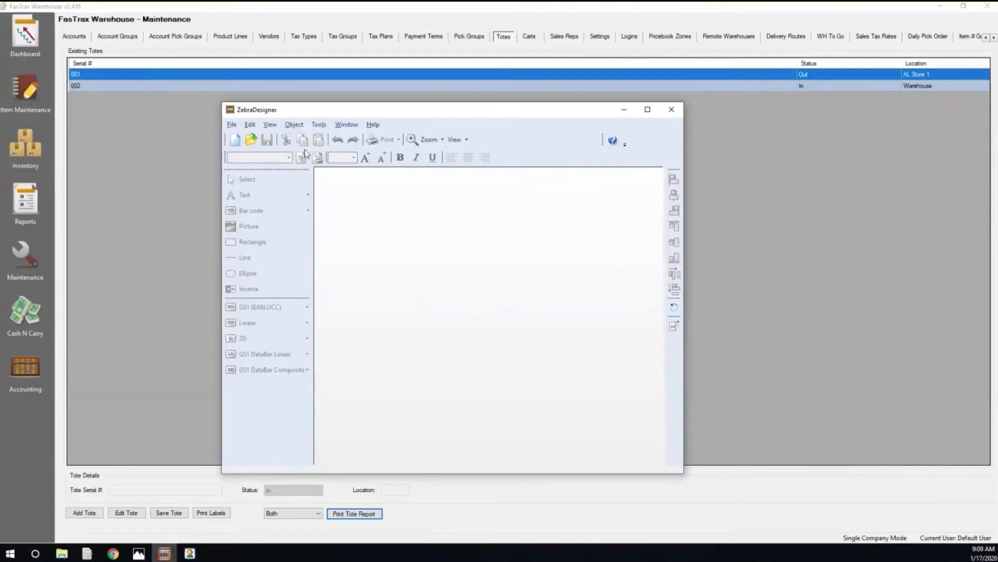
left_click(232, 124)
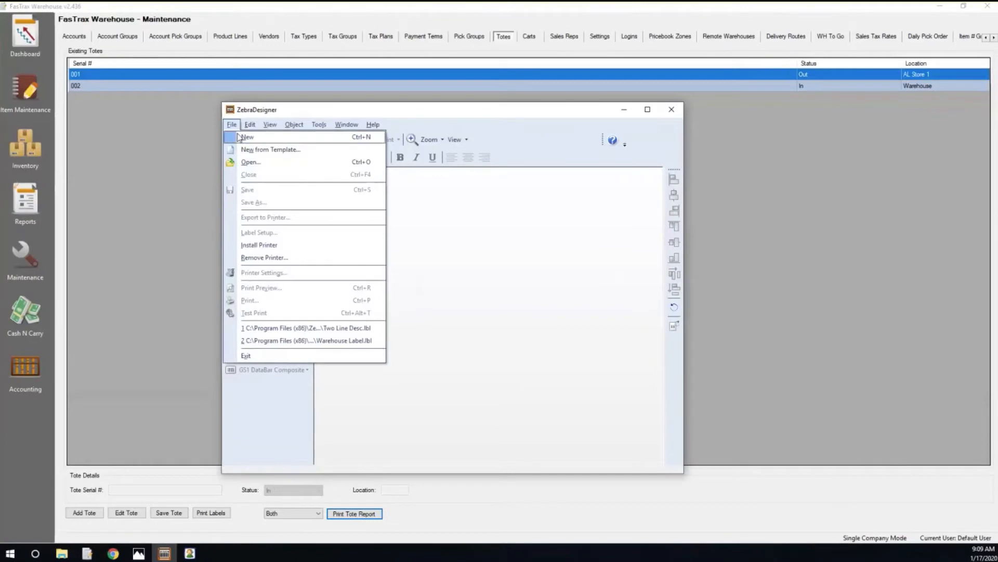
left_click(246, 137)
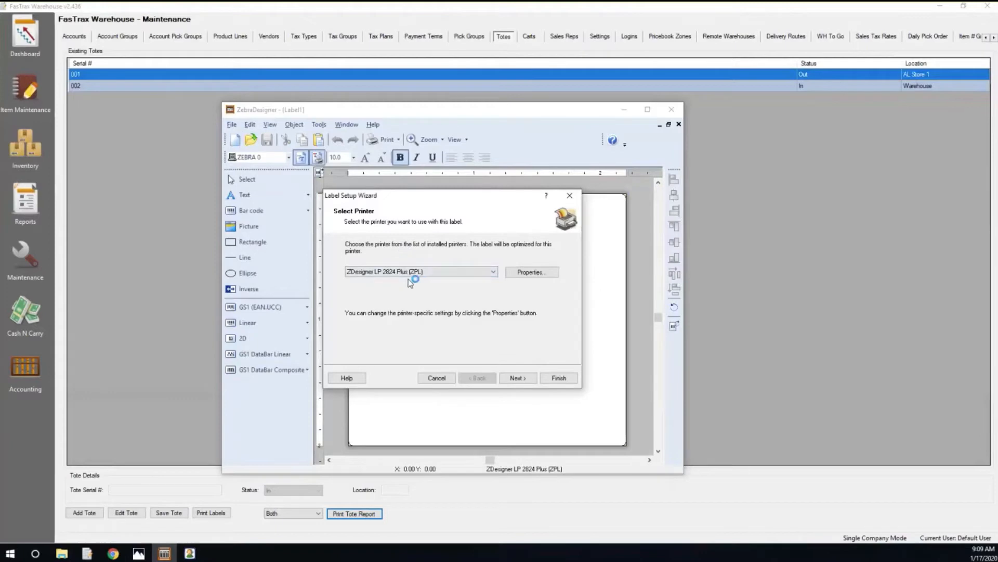
left_click(522, 382)
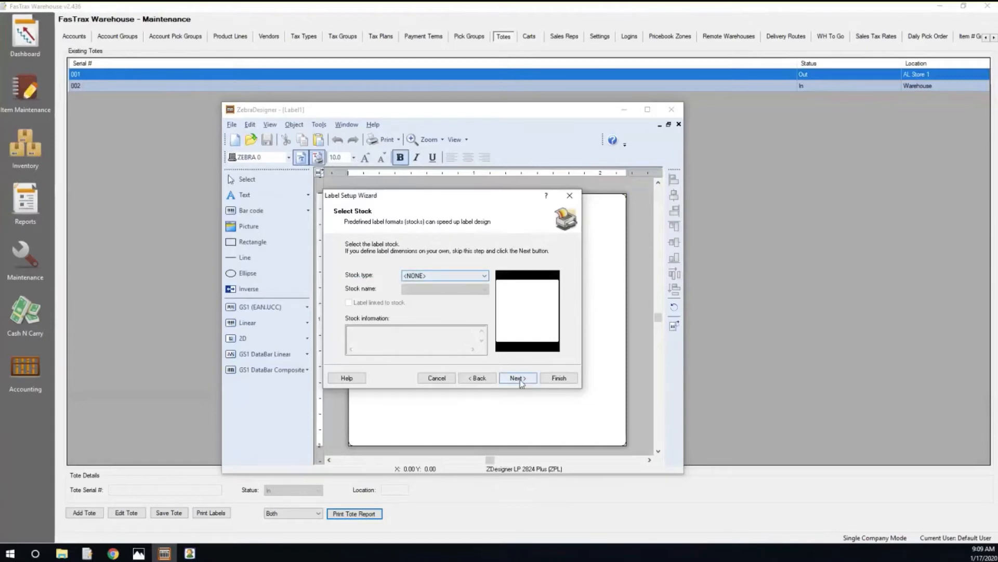
left_click(520, 379)
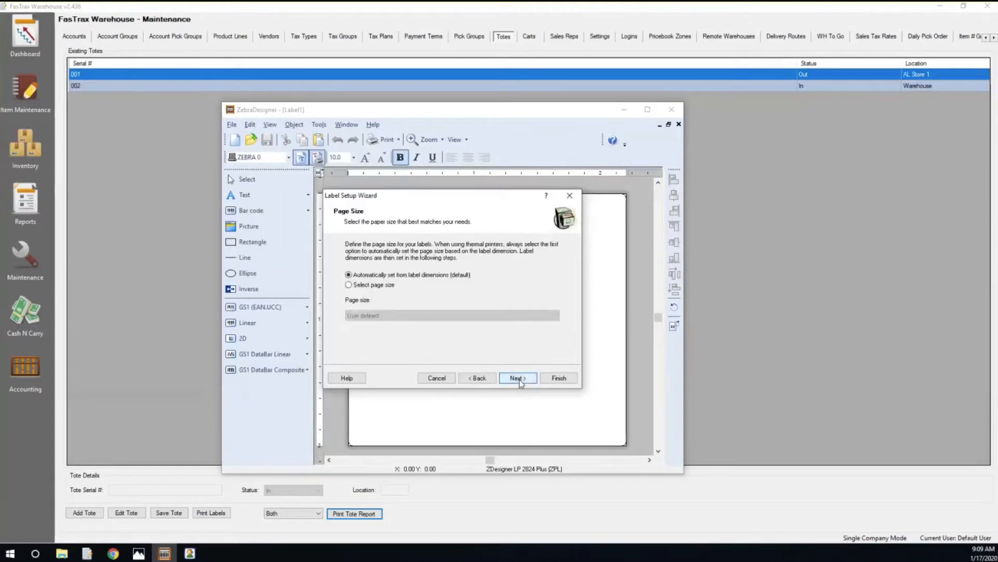
left_click(377, 291)
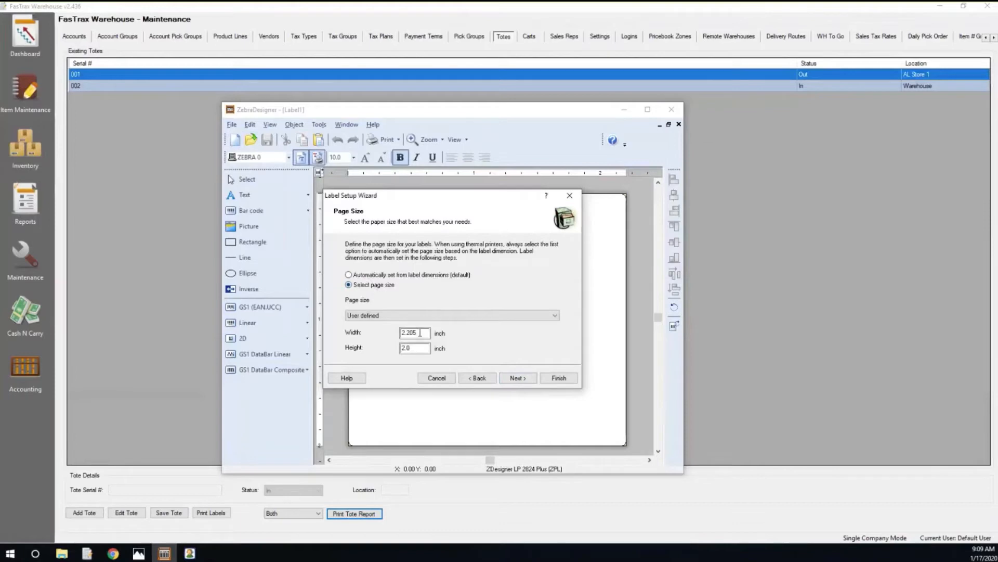
left_click(518, 383)
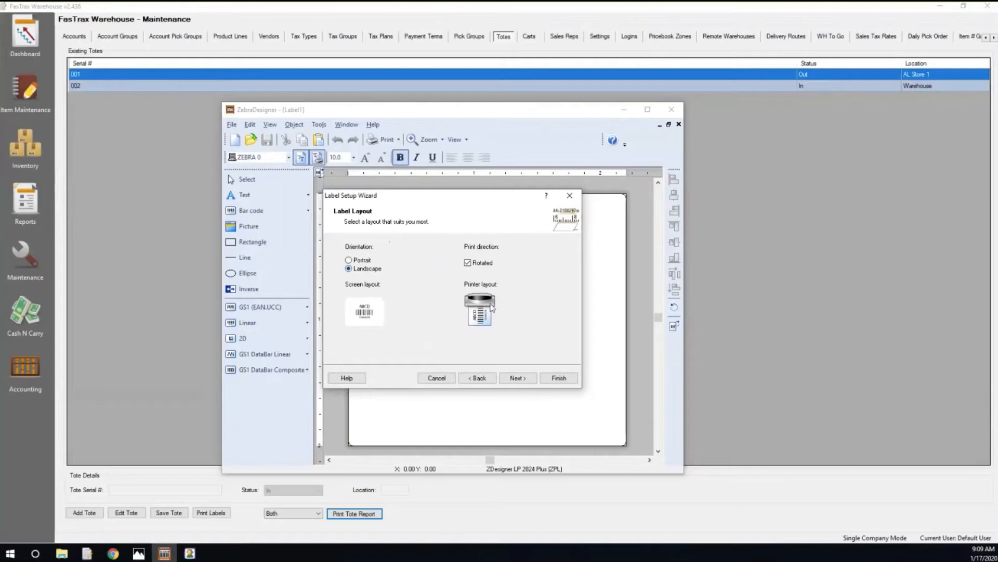
Set the label layout to portrait with rotated print direction, keep the 2.205 by 2.0 inch dimensions and finish the label setup
left_click(348, 260)
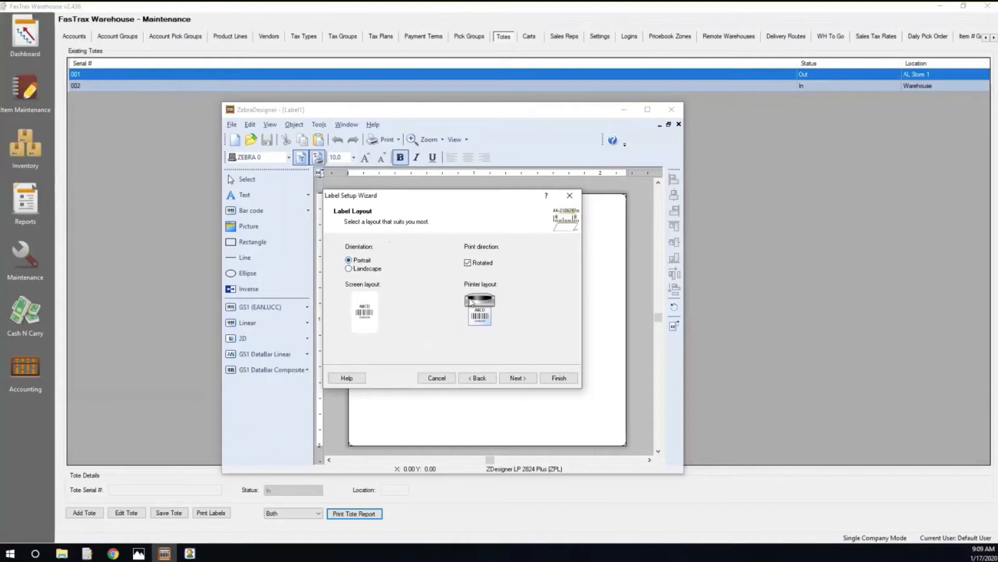
left_click(467, 263)
left_click(468, 263)
left_click(522, 381)
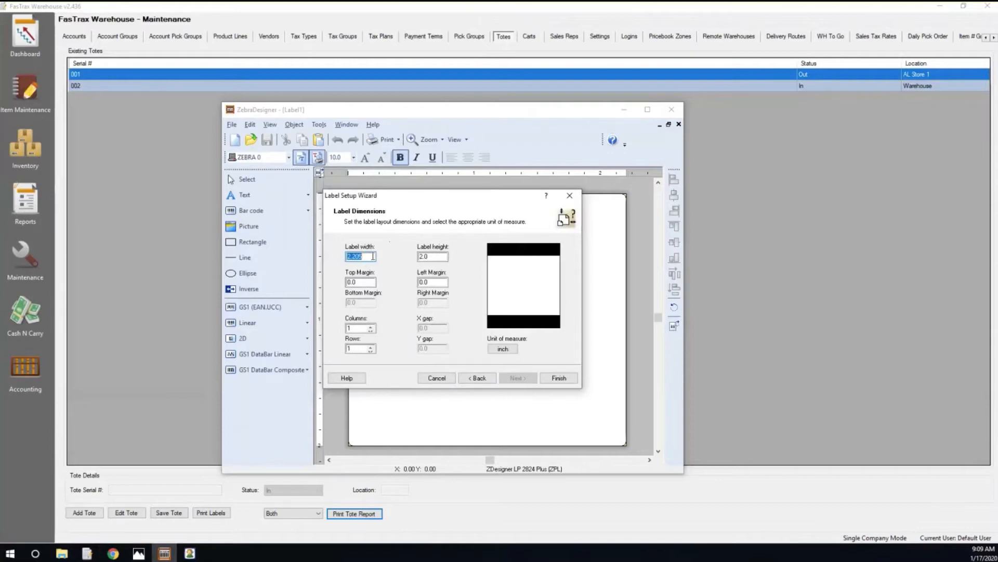
left_click(439, 259)
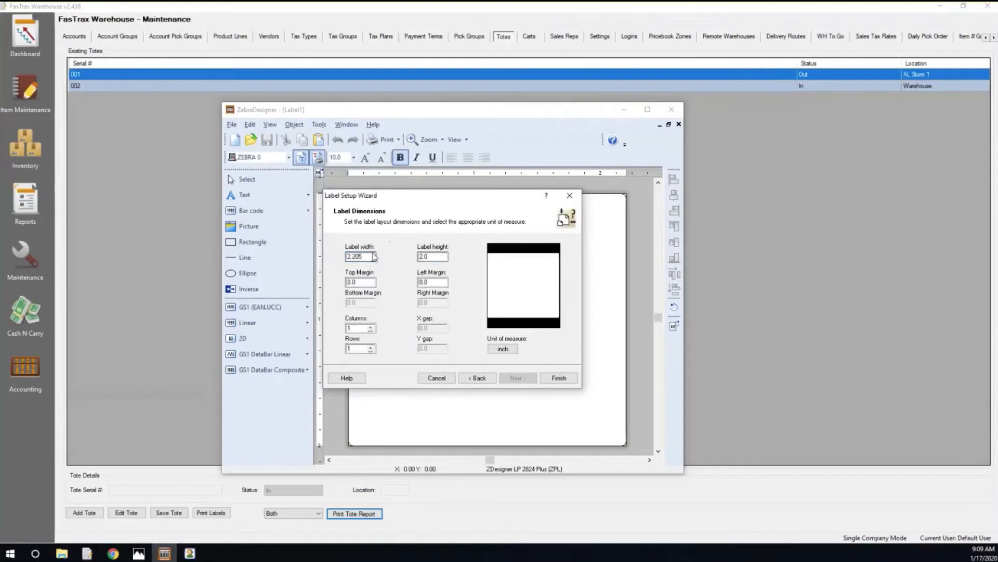
left_click(558, 378)
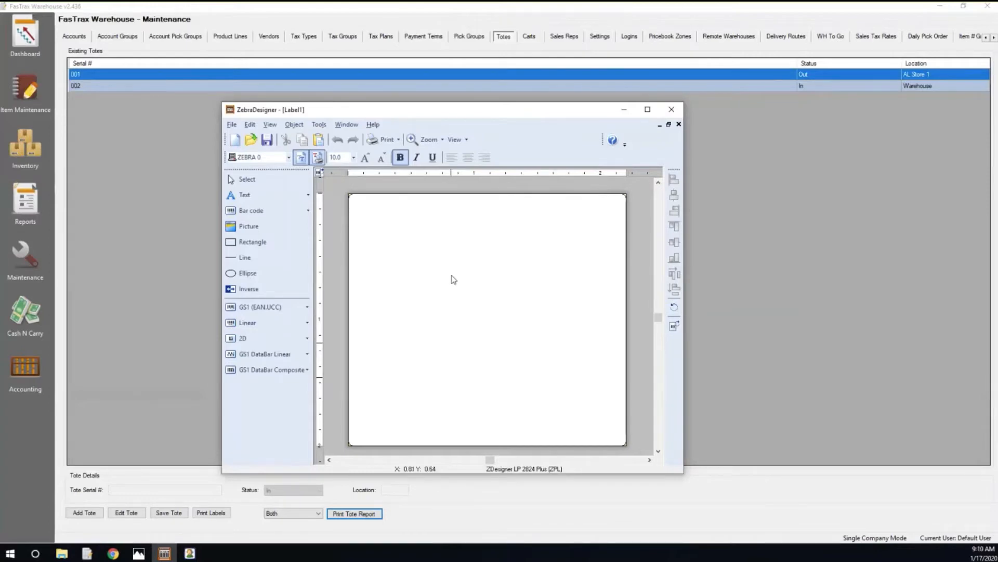
left_click(241, 212)
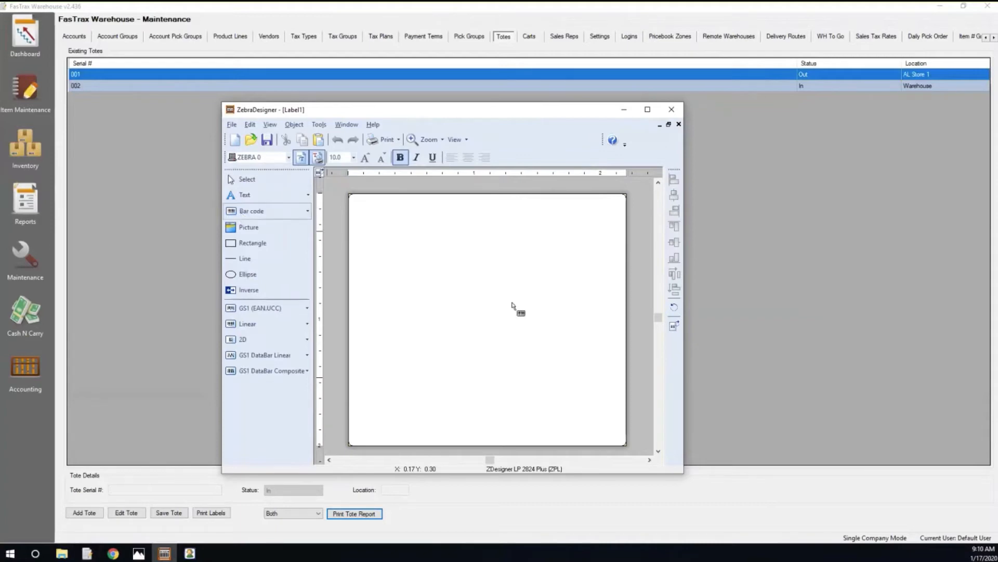
left_click(464, 274)
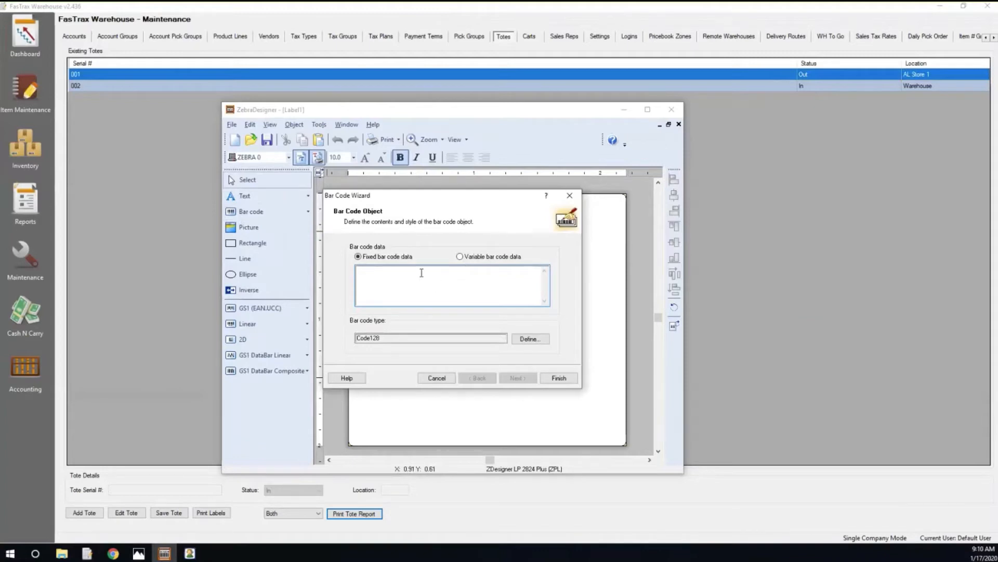
left_click(558, 379)
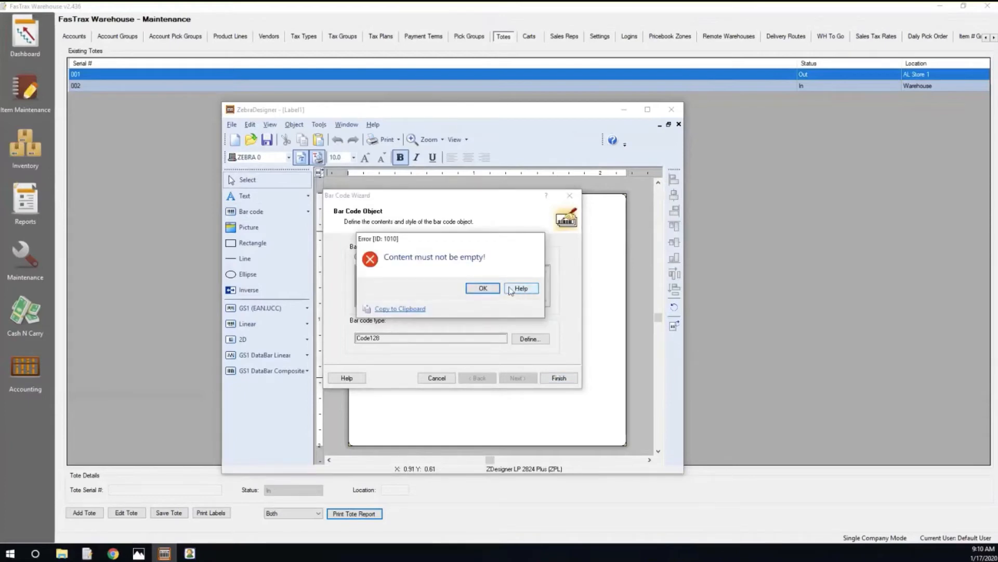
left_click(482, 288)
left_click(570, 197)
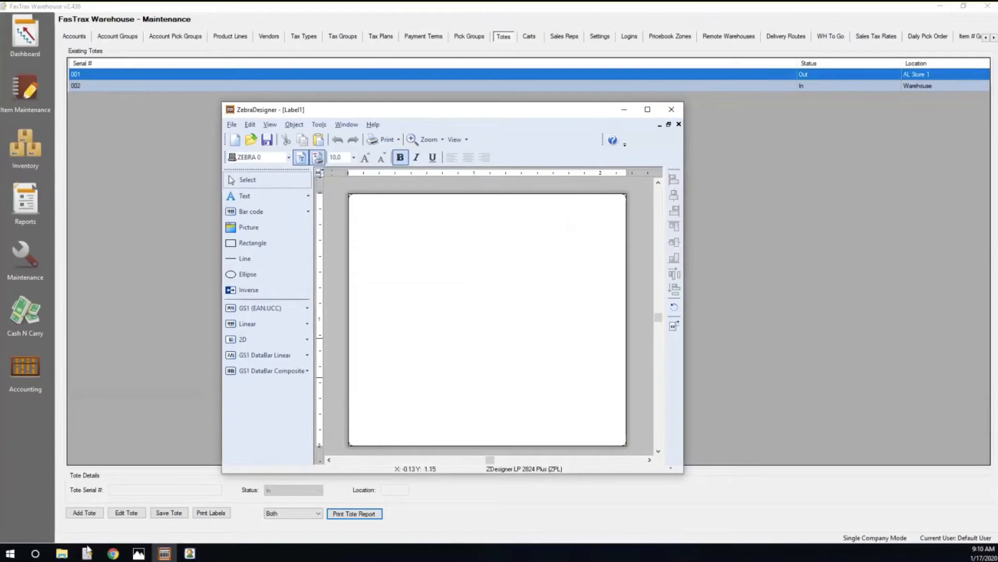
Open the Warehouse Label file from the ZebraDesigner sample Labels folder in File Explorer and get the folder window out of the way
left_click(65, 554)
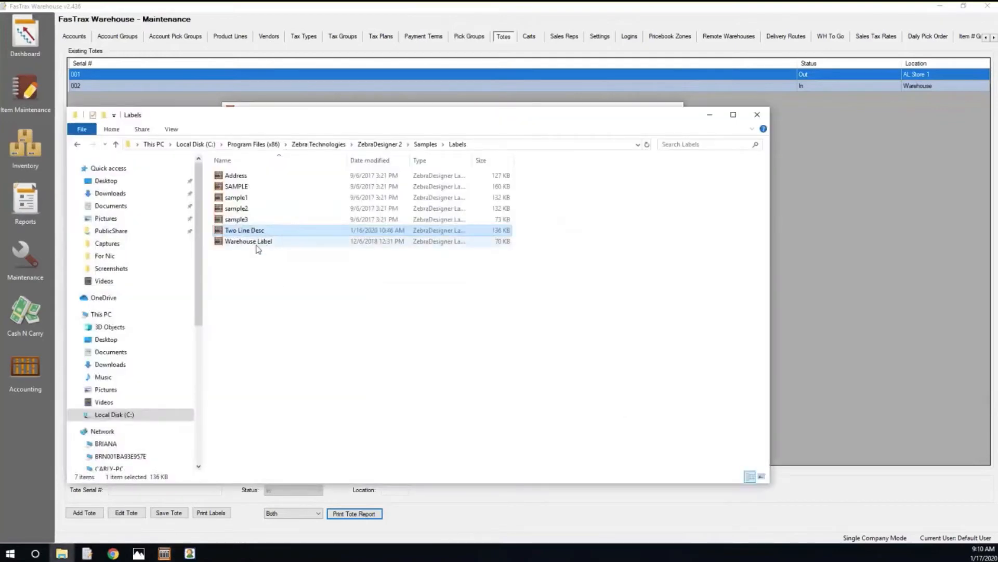
left_click(243, 243)
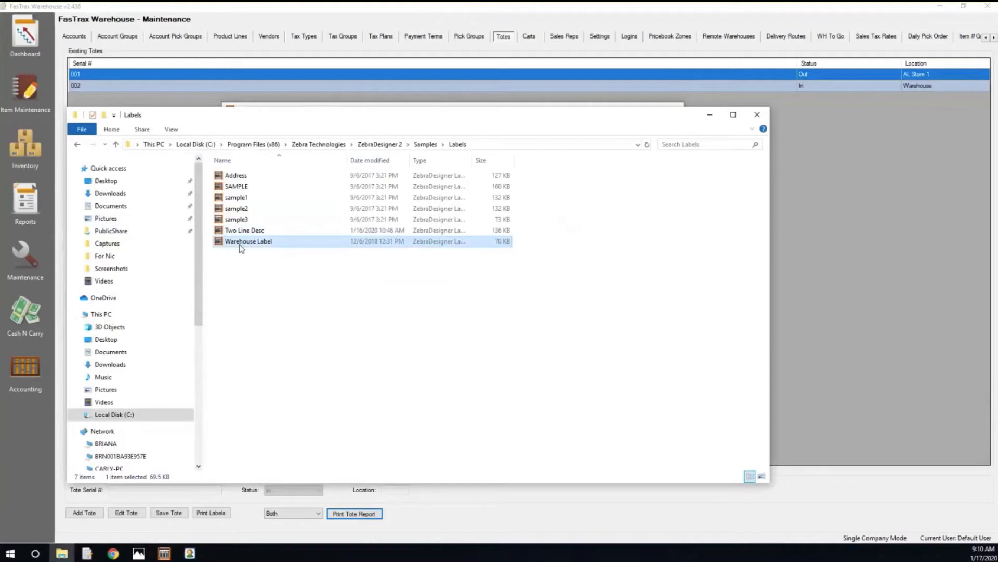
double_click(240, 245)
left_click(709, 120)
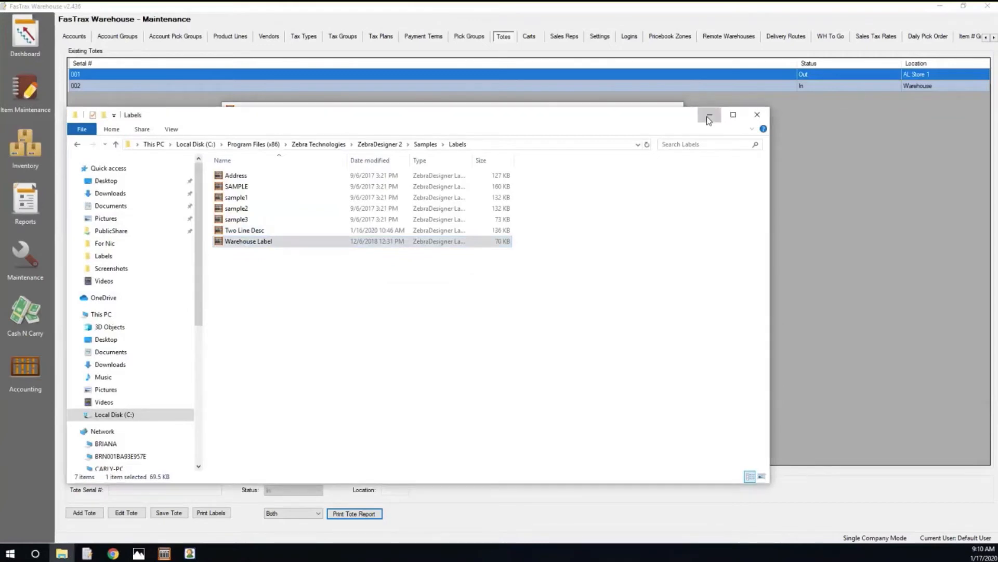
left_click(708, 117)
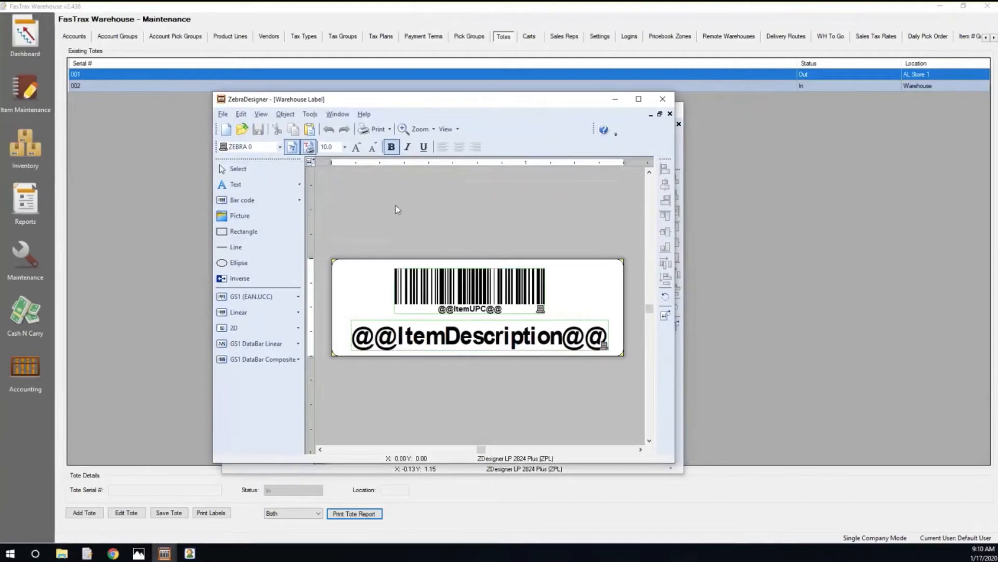
Examine the content definitions of the barcode and the item description text, and close the Warehouse Label without saving
left_click(236, 184)
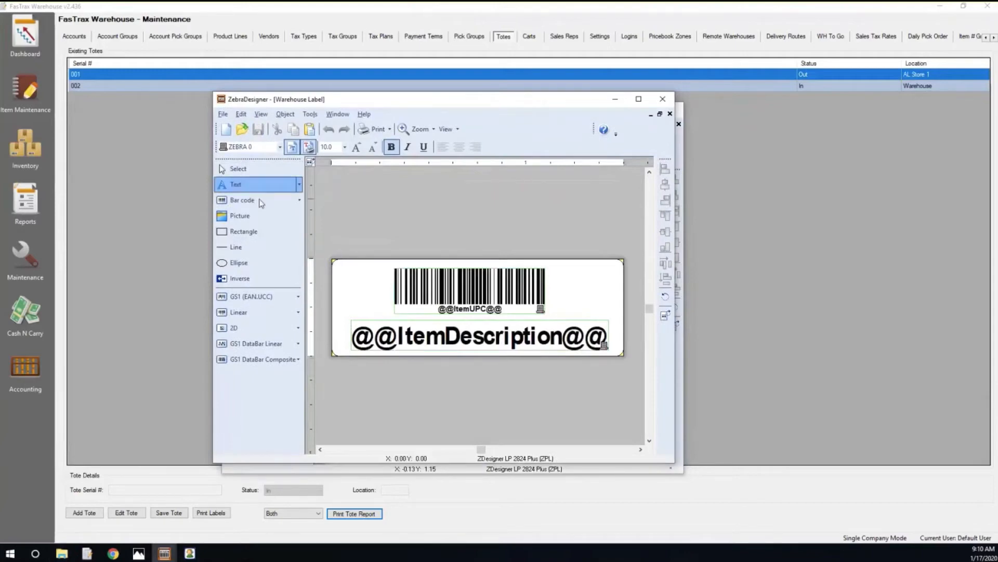
left_click(467, 284)
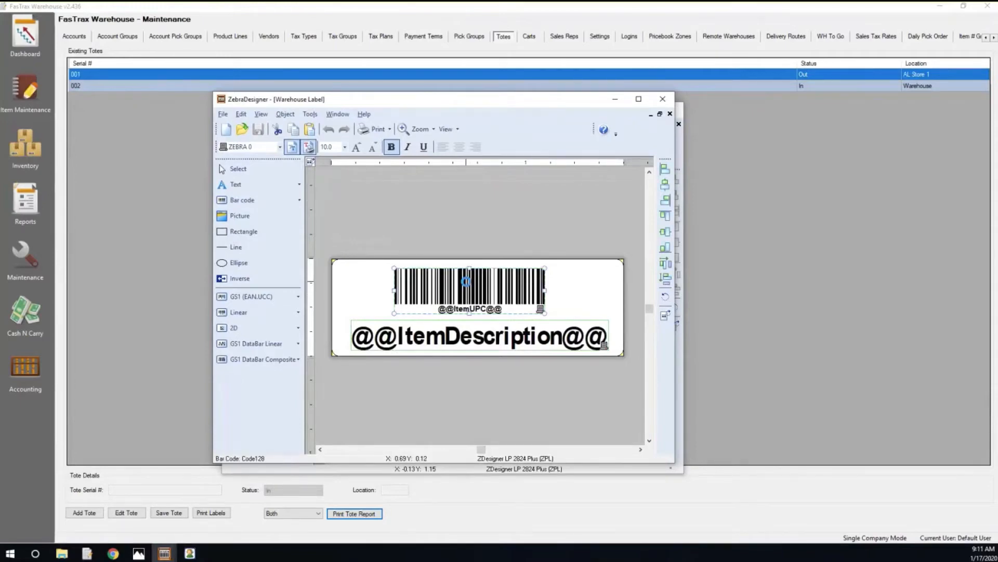
double_click(467, 283)
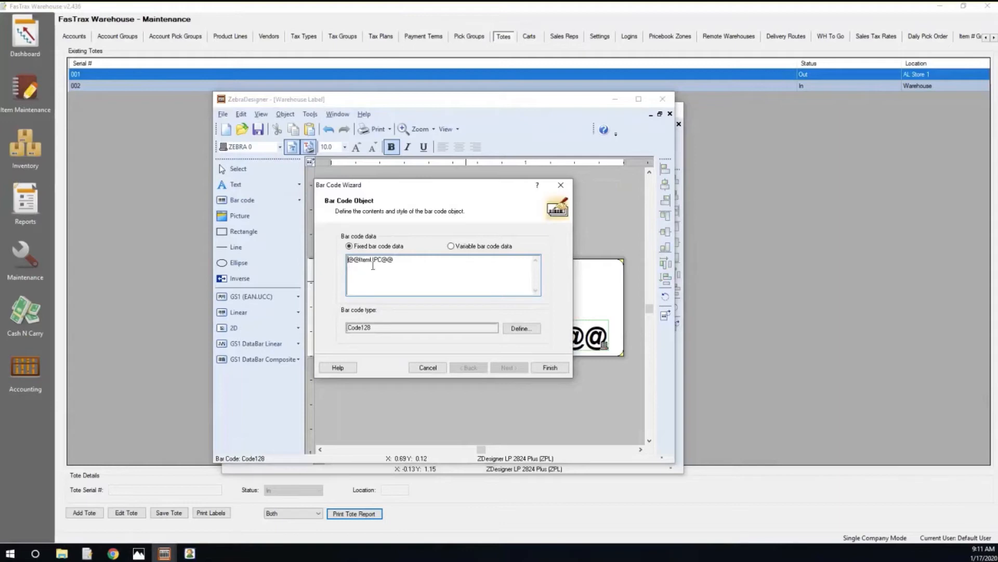
left_click(550, 367)
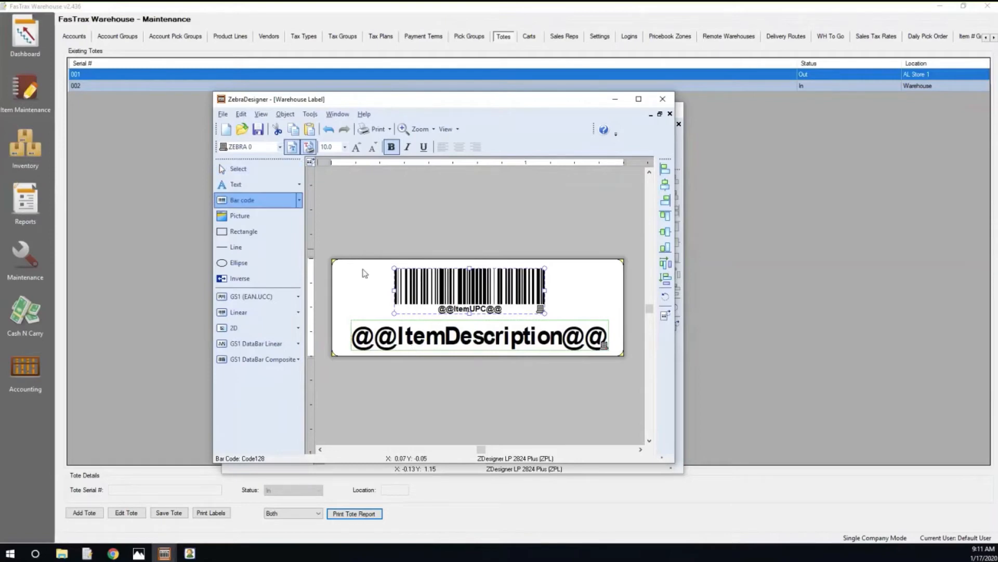
left_click(486, 337)
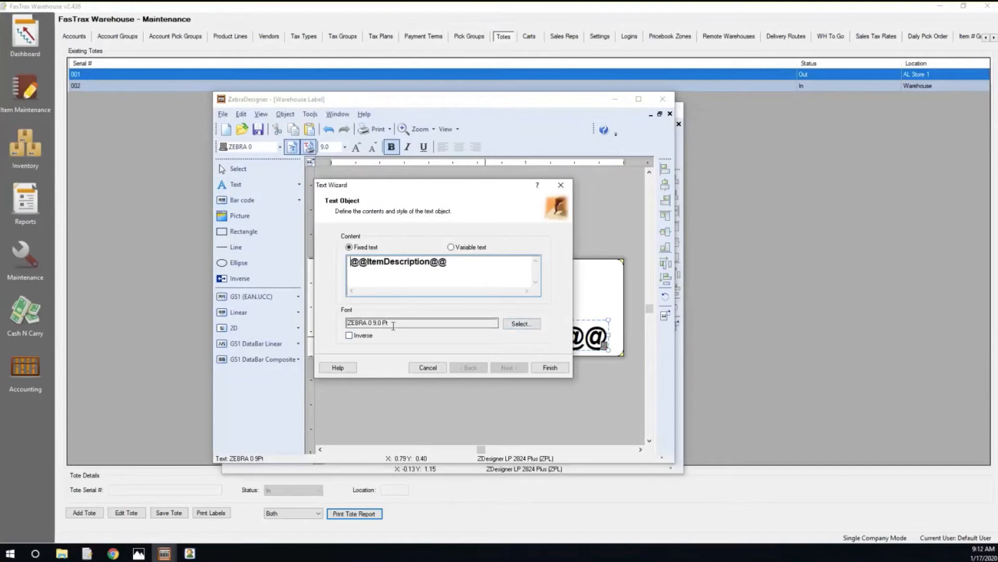
left_click(549, 368)
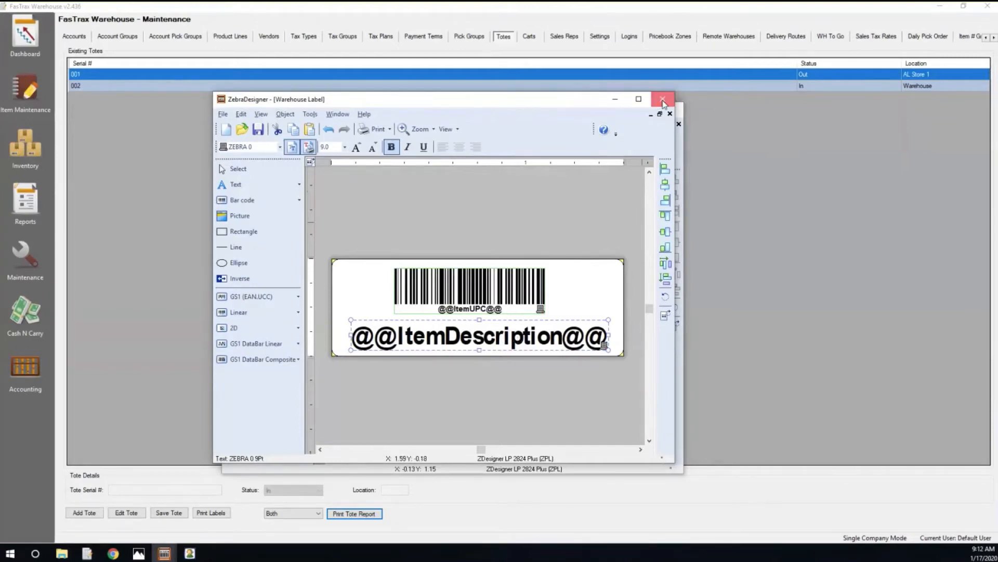
left_click(662, 101)
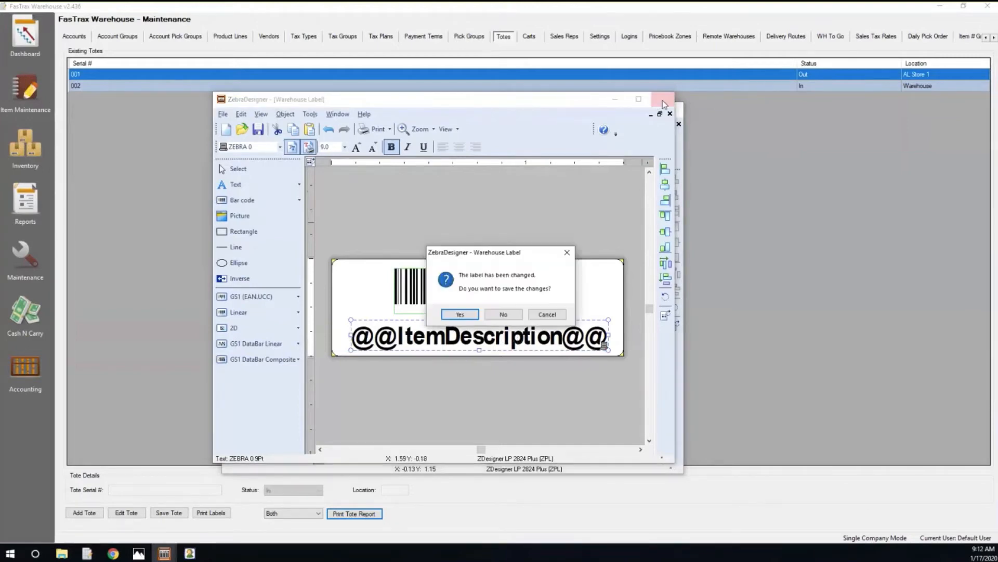
left_click(503, 314)
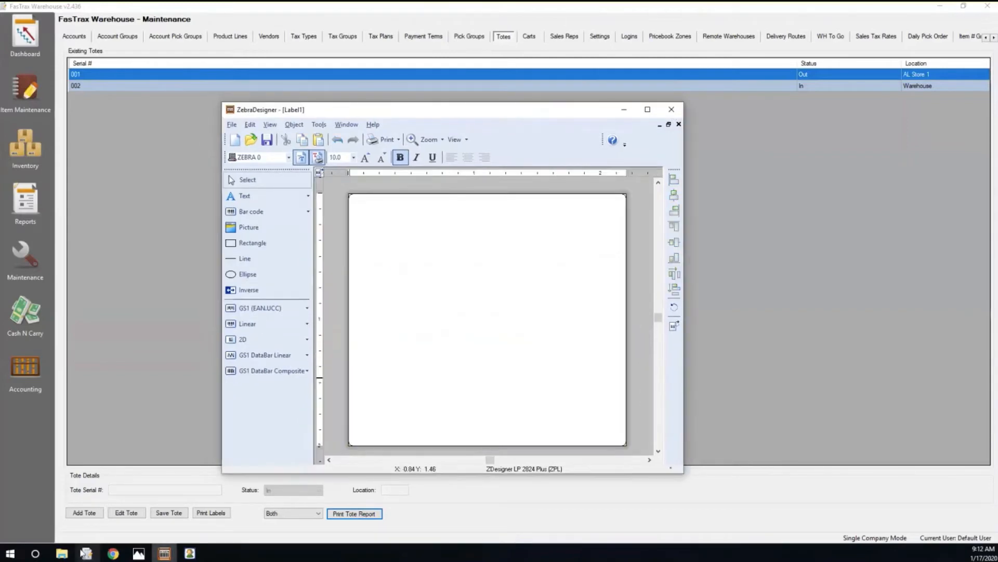
Open the Two Line Desc label from the ZebraDesigner sample Labels folder and compare it with the Labels.jpg photo of printed labels
left_click(61, 553)
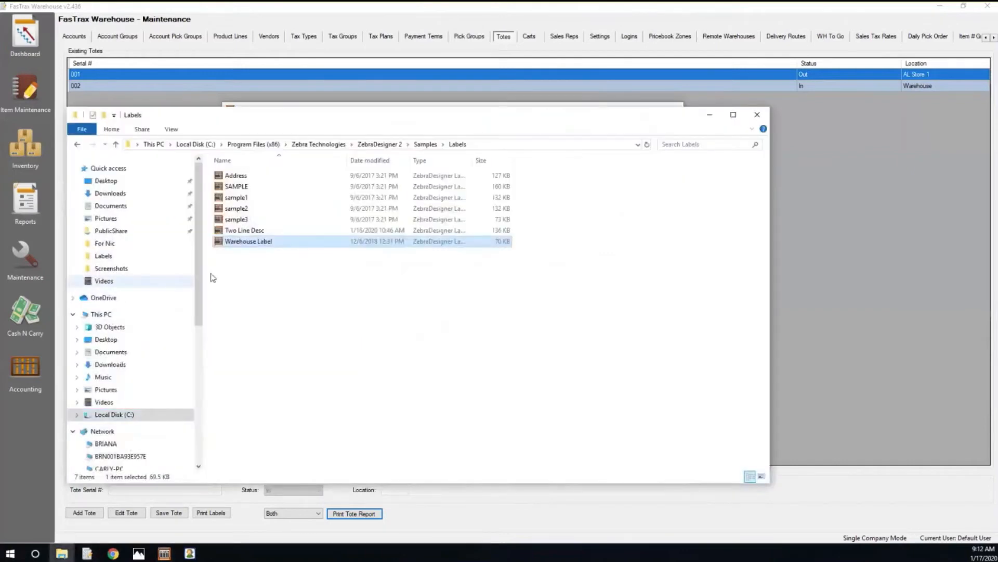
double_click(242, 231)
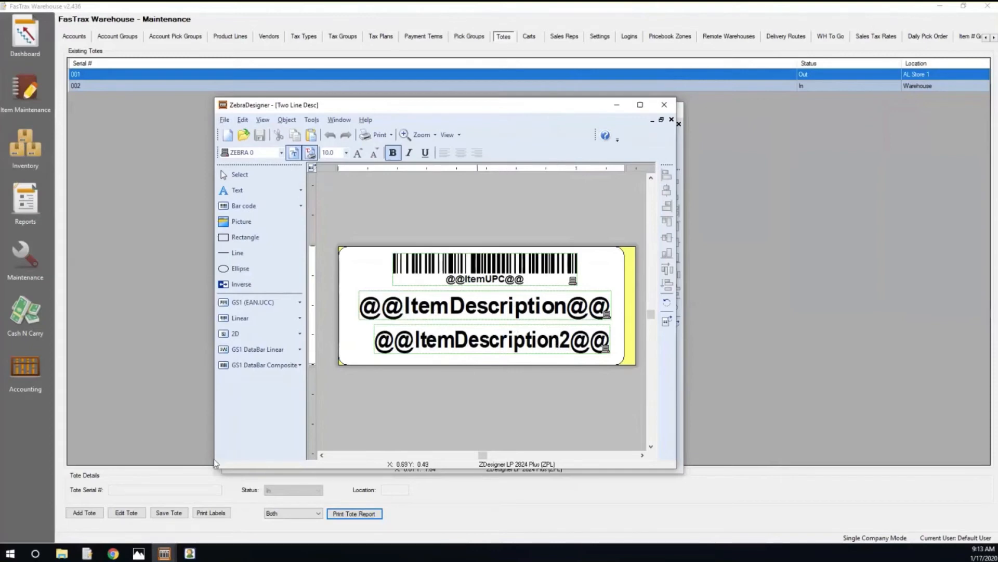
left_click(141, 555)
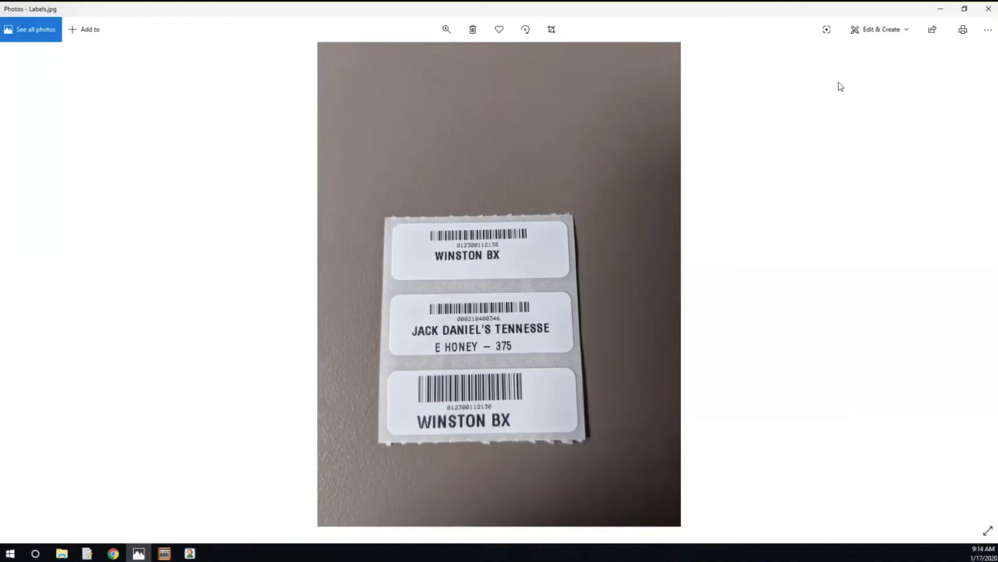
left_click(942, 11)
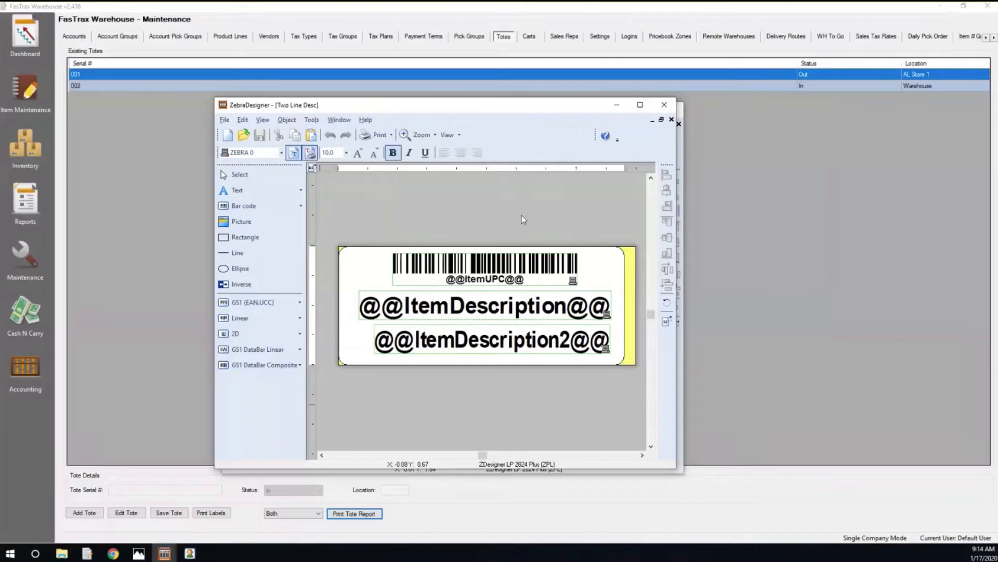
Close the Two Line Desc label and discard the blank Label1 without saving it
left_click(664, 105)
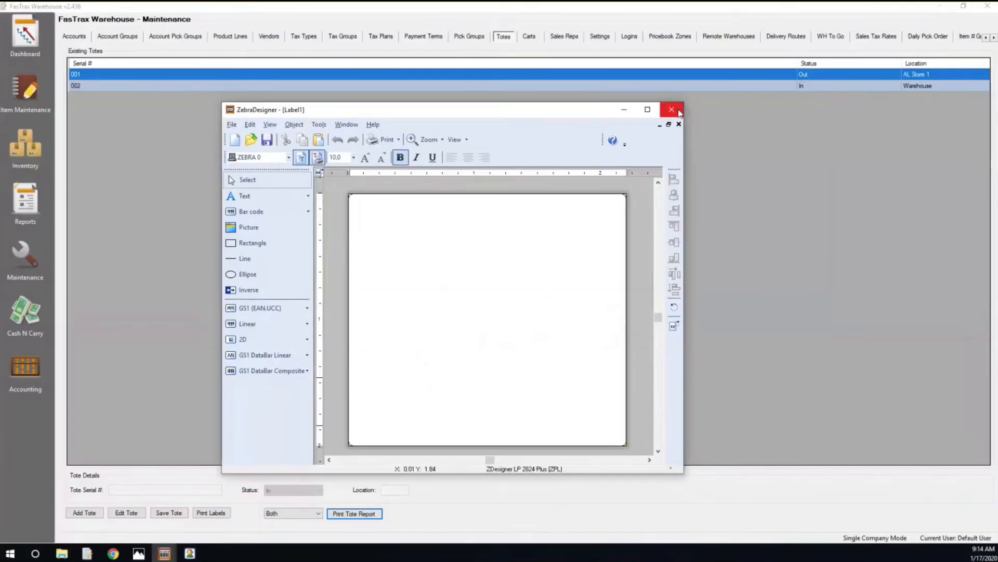
left_click(671, 109)
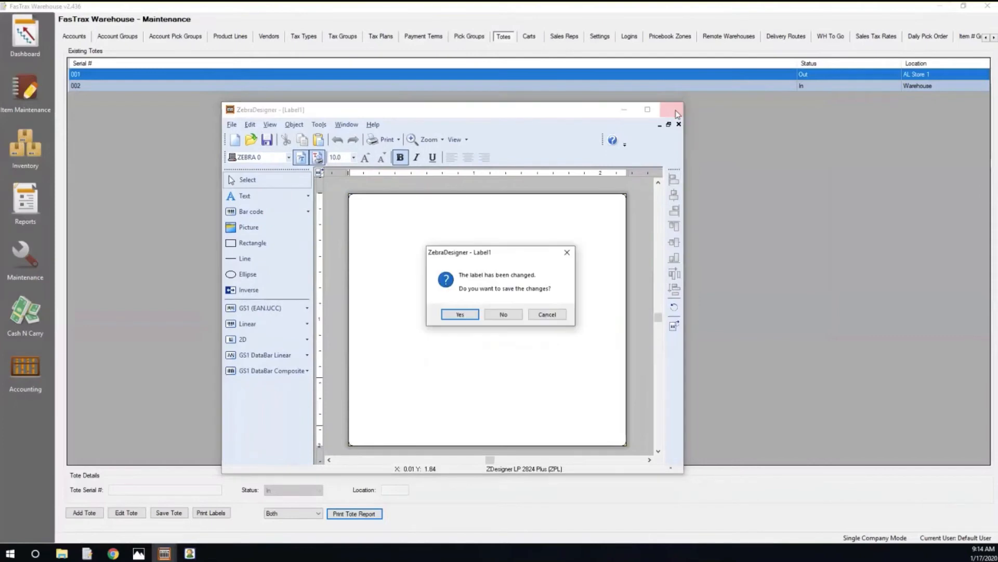
left_click(503, 314)
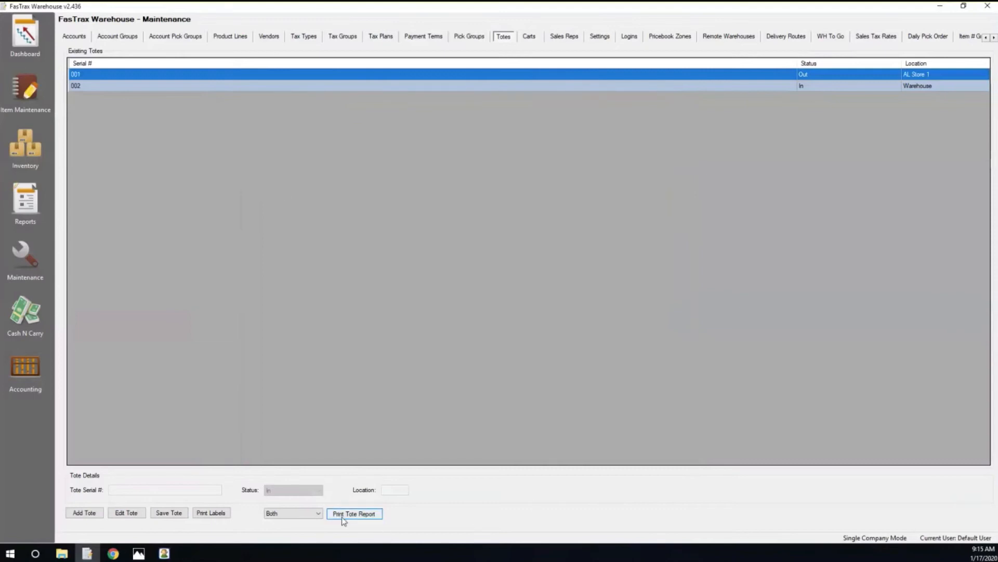
Reopen Two Line Desc from the Labels folder and print one copy to a print file named Two Line Desc in that folder
left_click(64, 554)
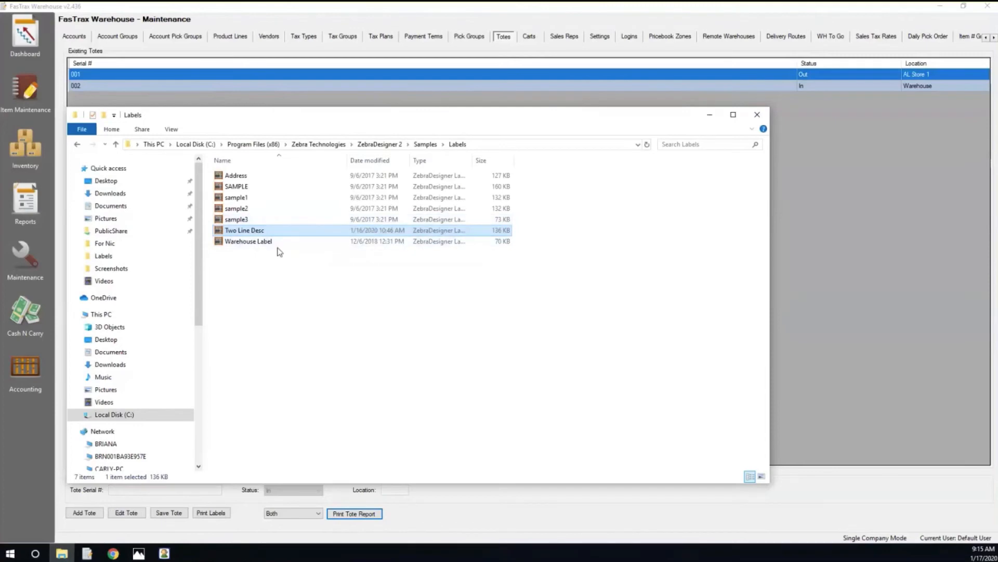
double_click(219, 232)
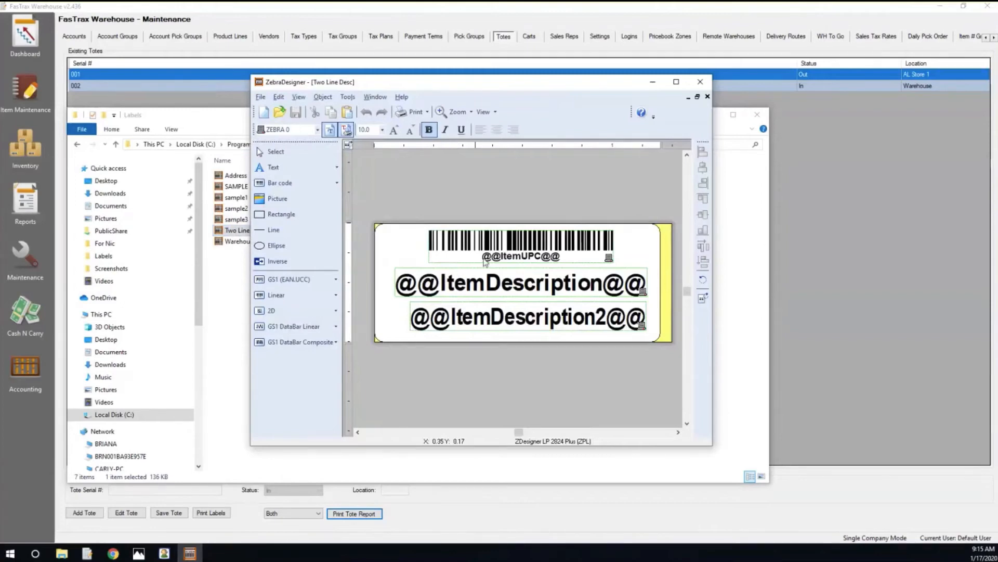
left_click(261, 97)
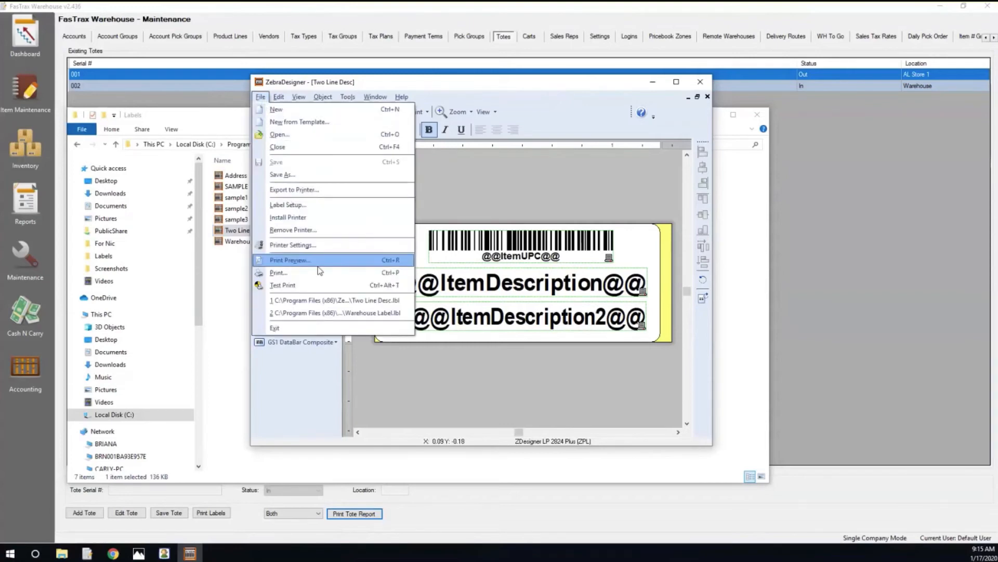
left_click(287, 273)
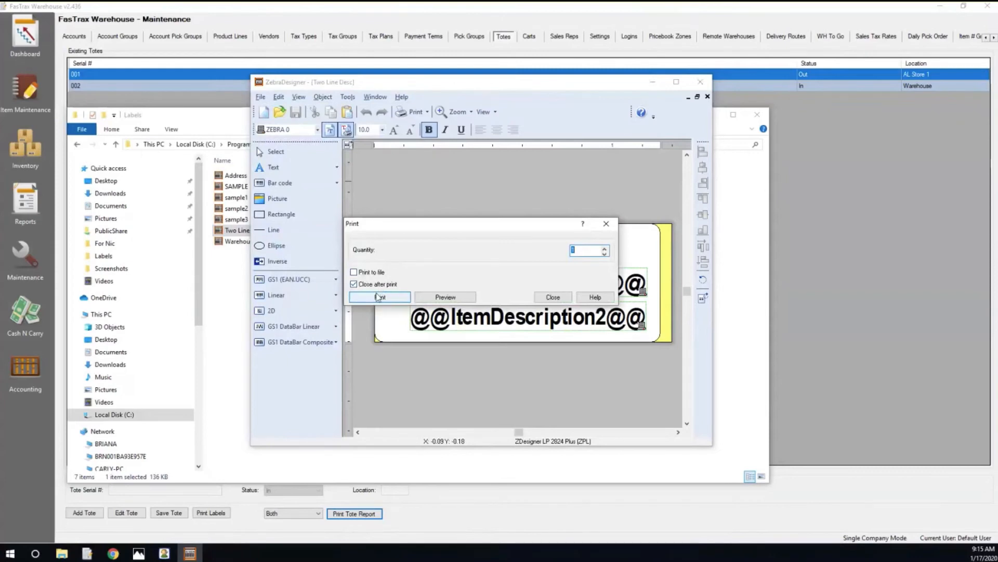
left_click(353, 272)
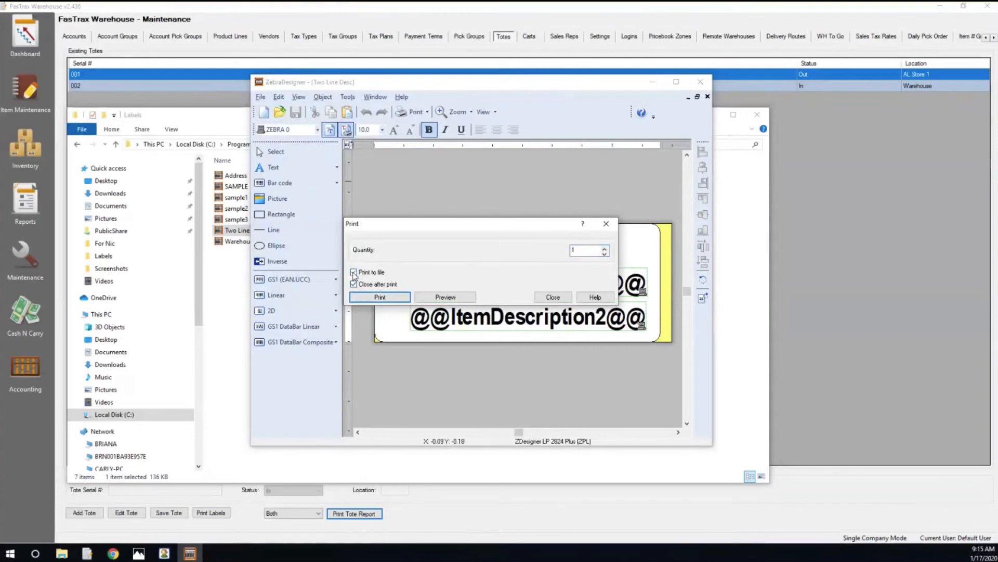
left_click(380, 297)
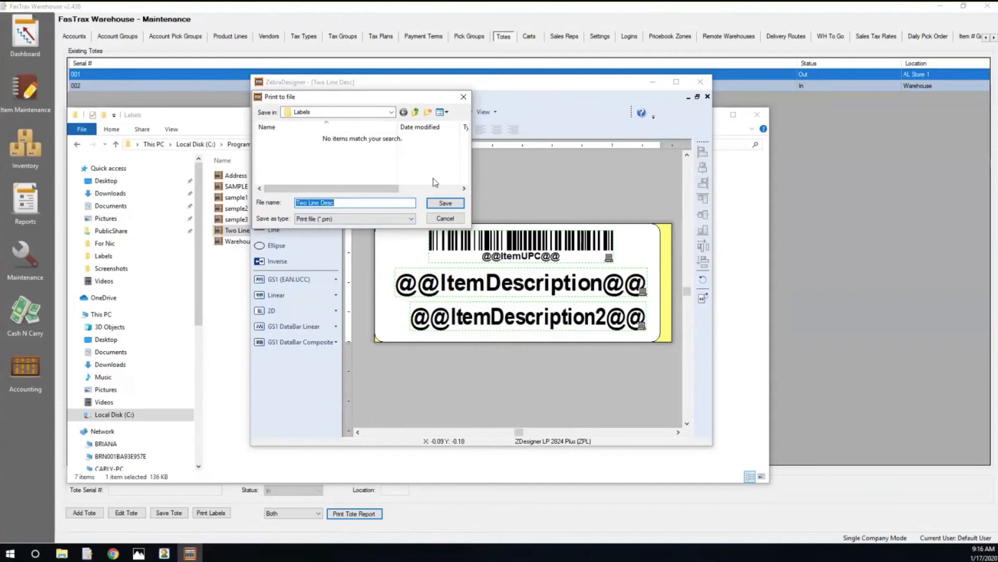
left_click(445, 204)
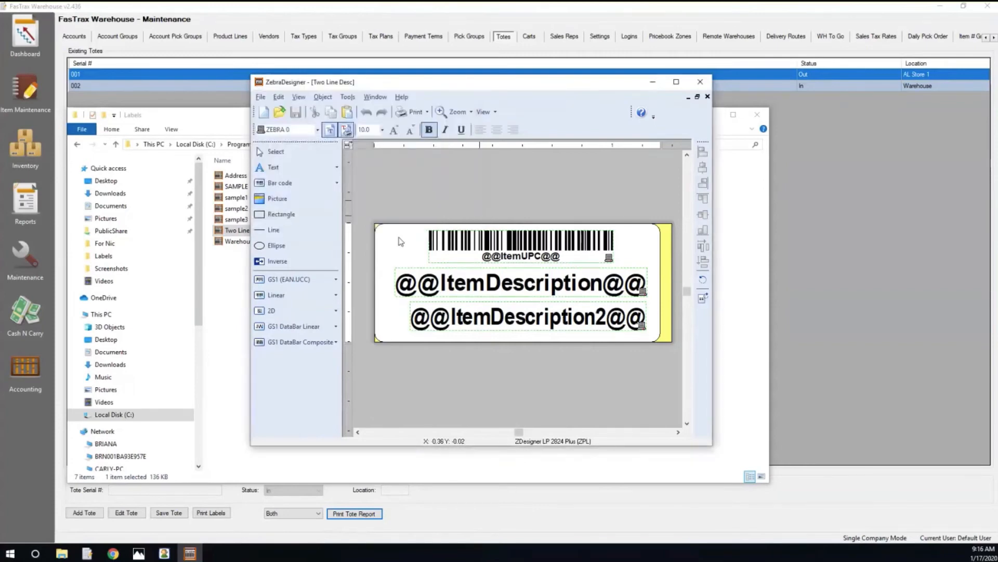
Open Two Line Desc.prn from the Labels folder in Notepad++ and copy all of its label code
left_click(654, 81)
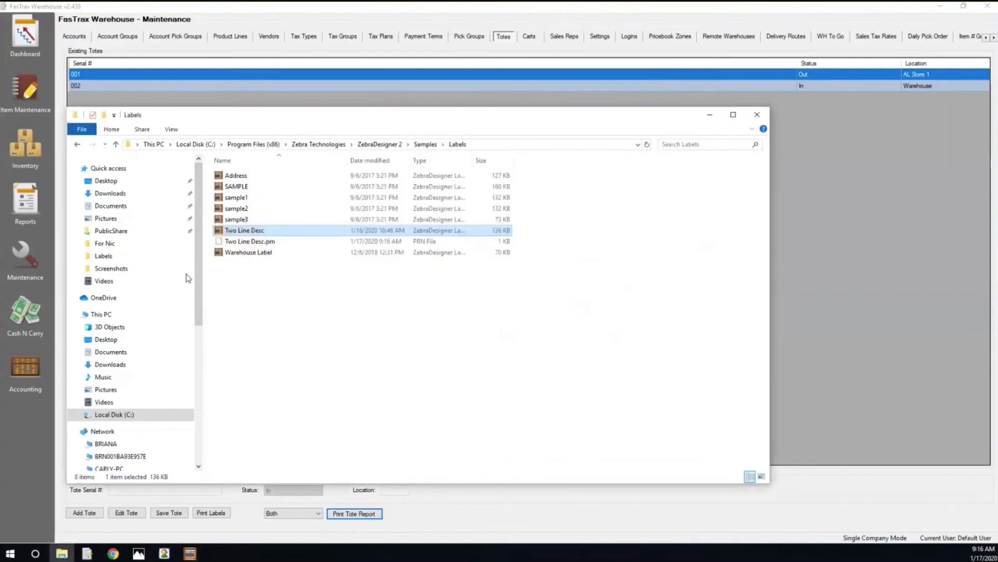
left_click(235, 243)
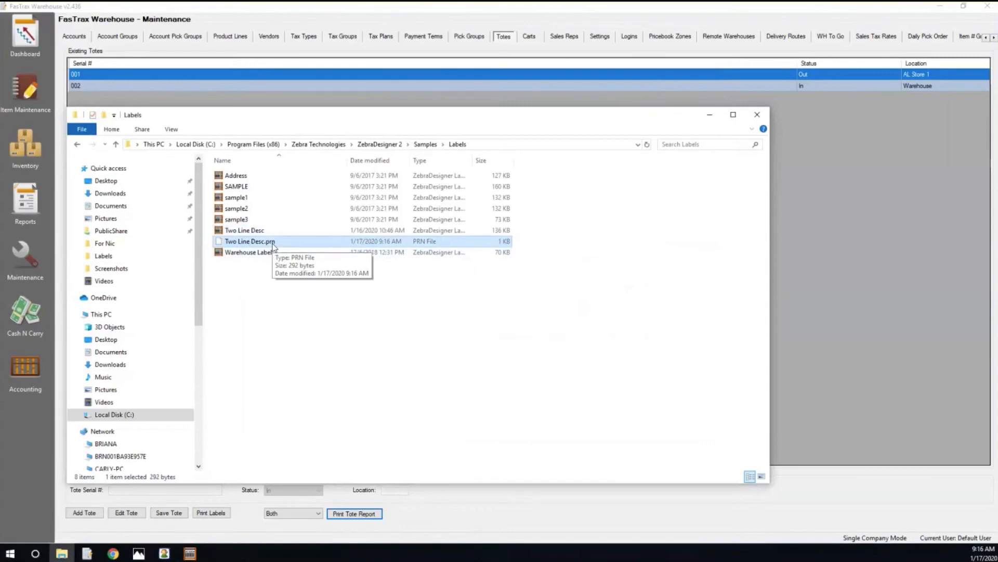
right_click(273, 246)
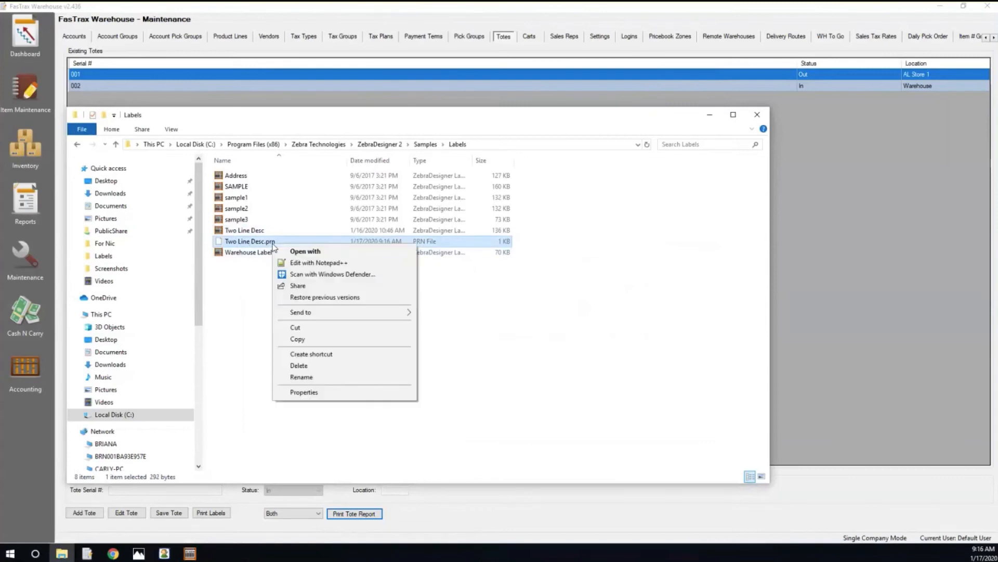
left_click(306, 263)
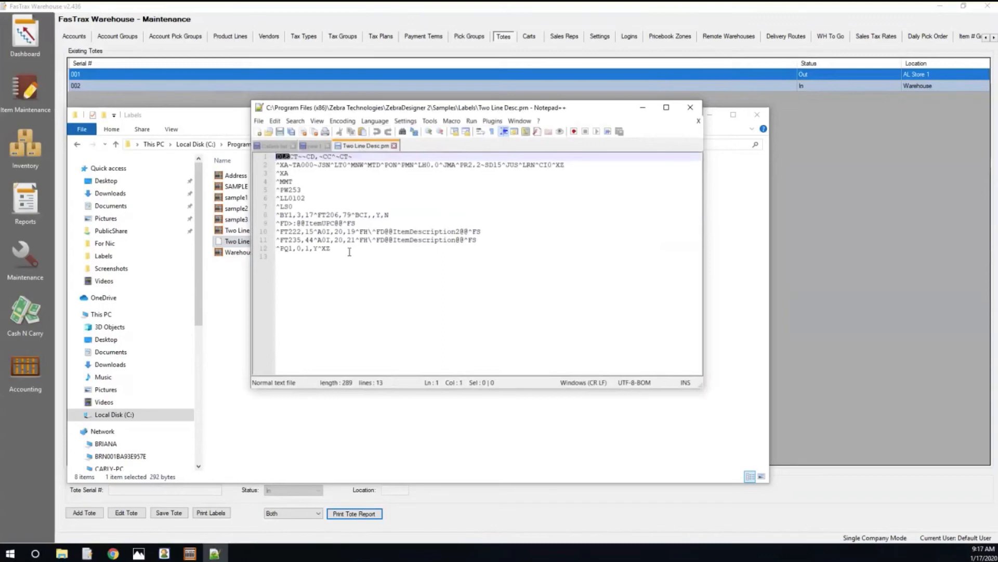
left_click_drag(341, 248, 266, 148)
key("ctrl+c")
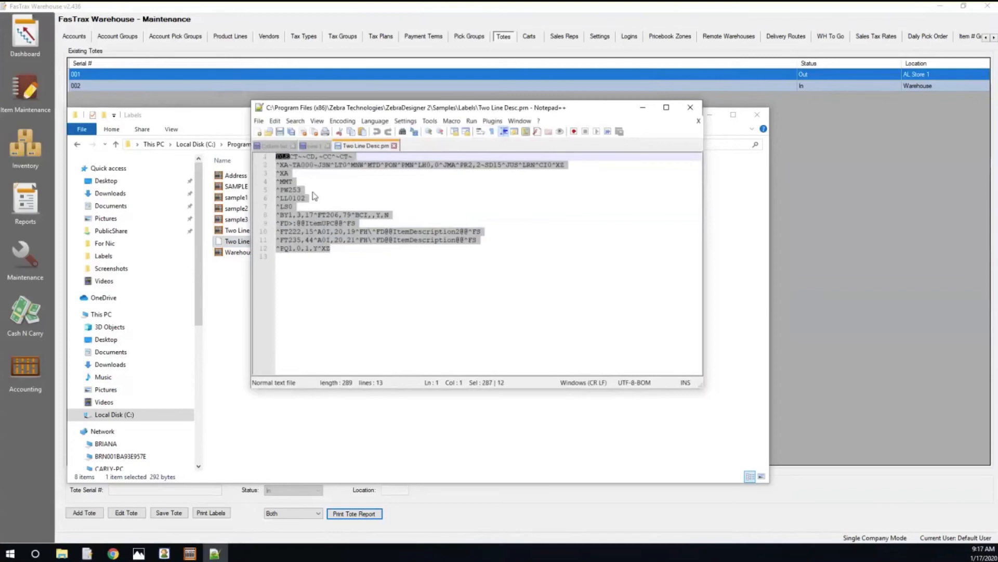
Switch to FasTrax Warehouse and open the Zebra label formats from the support utilities in the maintenance settings
left_click(29, 452)
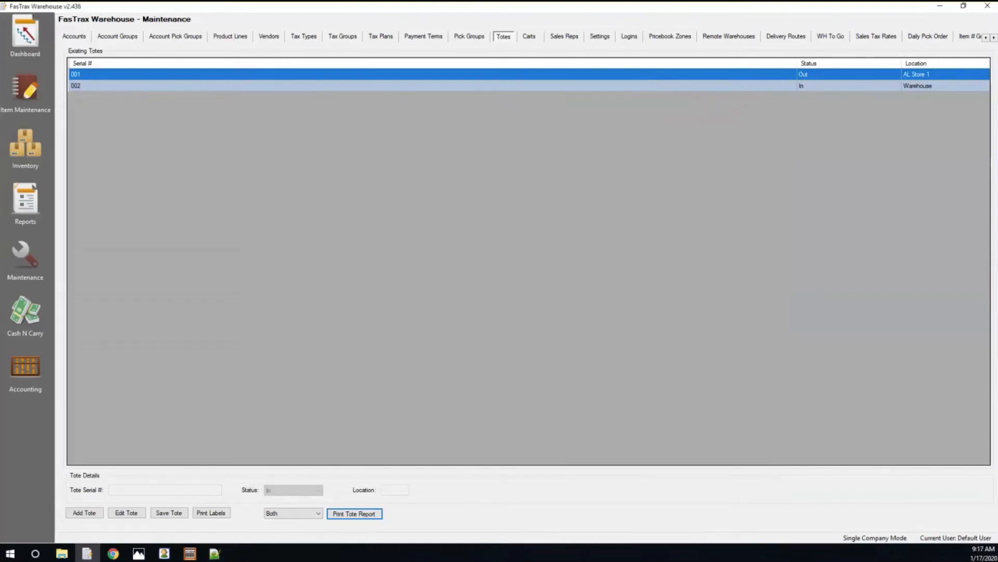
left_click(598, 37)
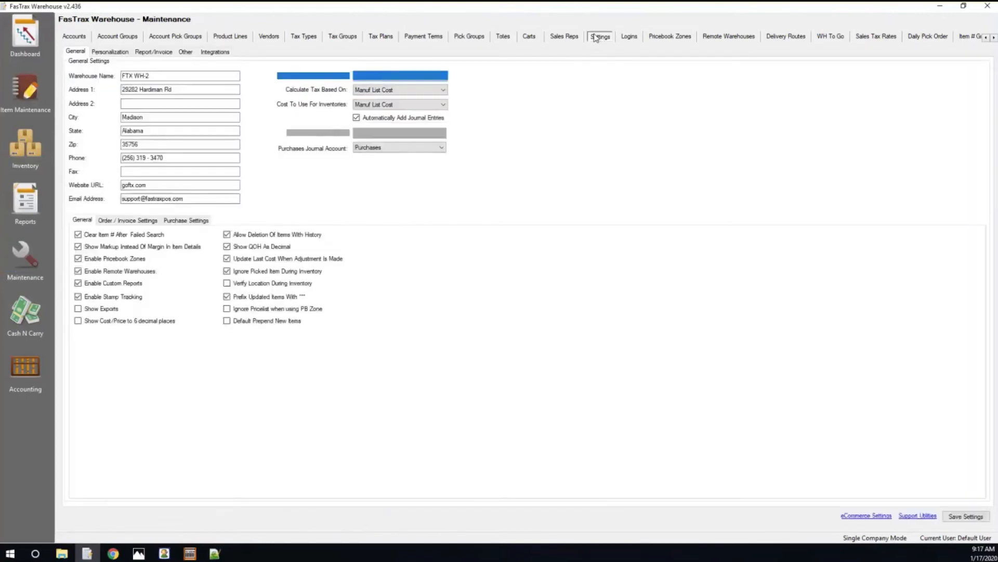
left_click(911, 520)
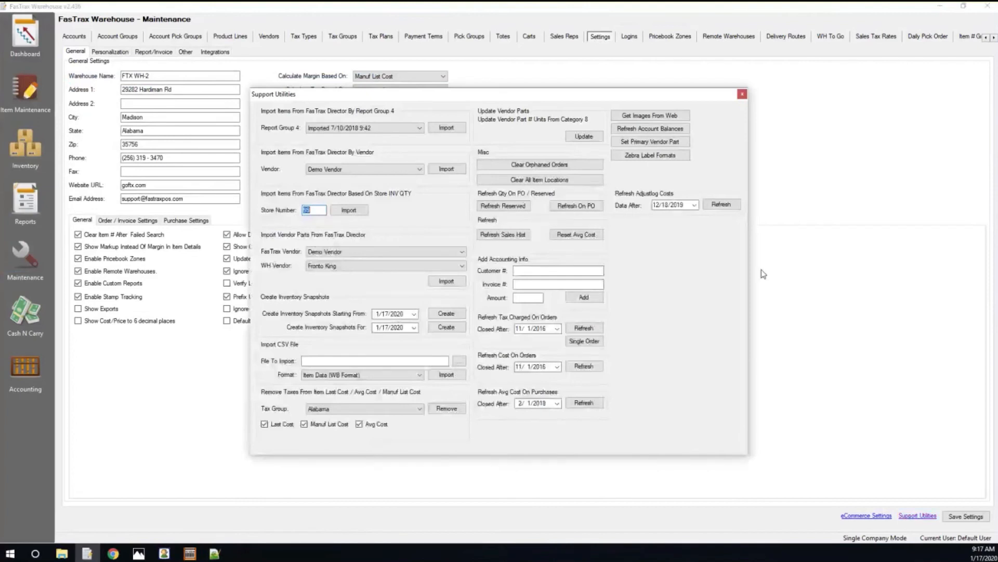
left_click(676, 159)
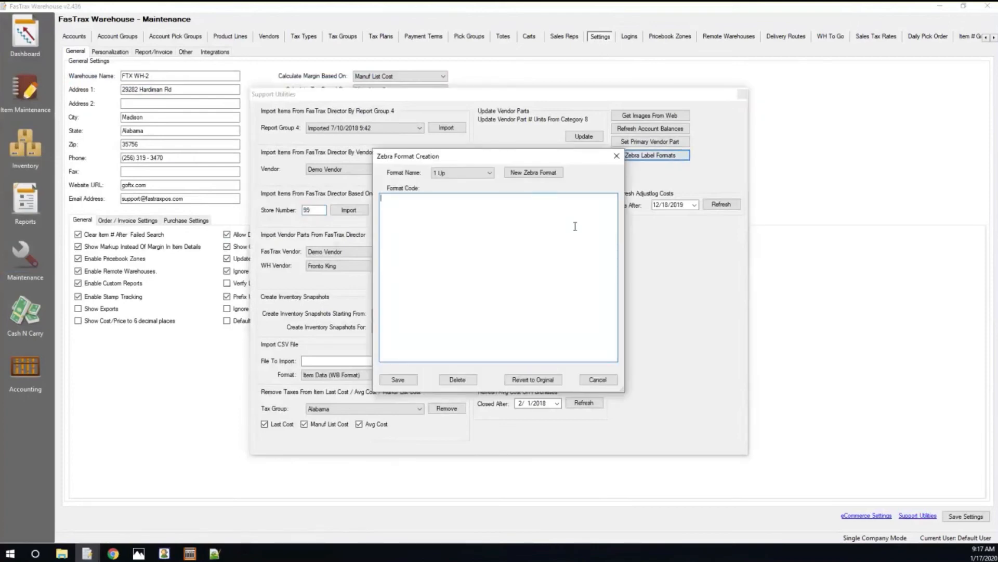
Start a new Zebra format named WH Two Line, paste the copied label code into it and try to save it
left_click(539, 174)
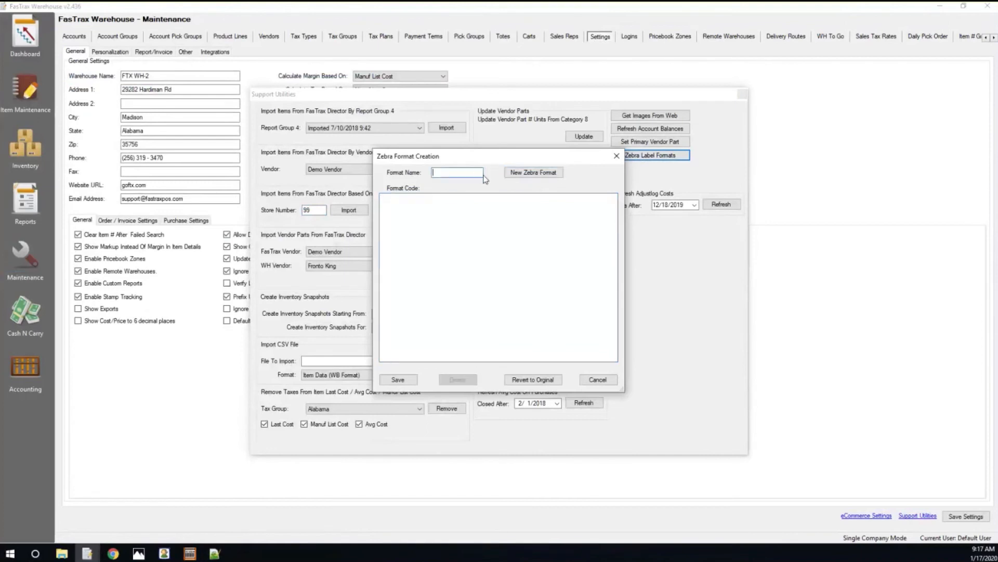
type("WH Two Line")
left_click(493, 215)
key("ctrl+v")
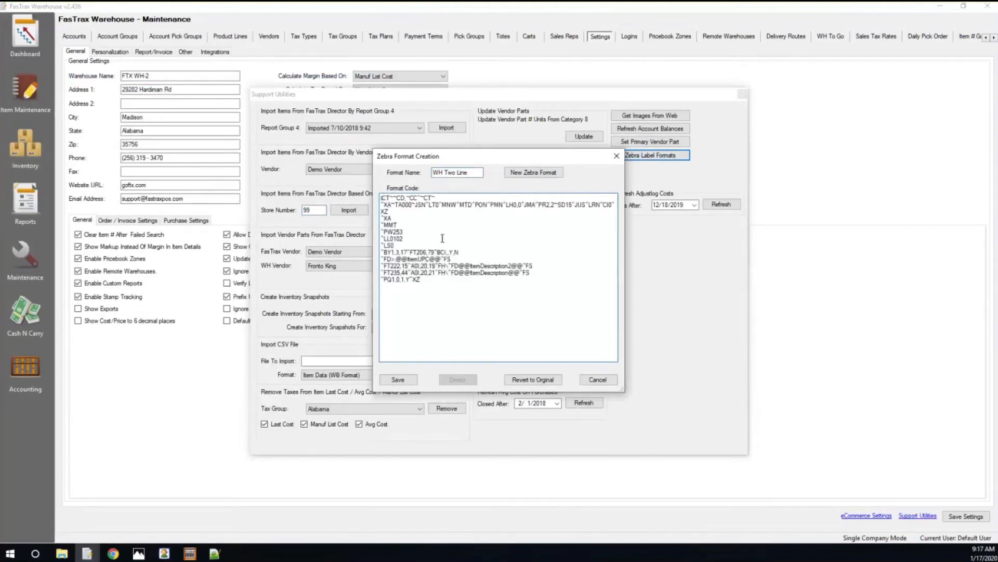
left_click(405, 382)
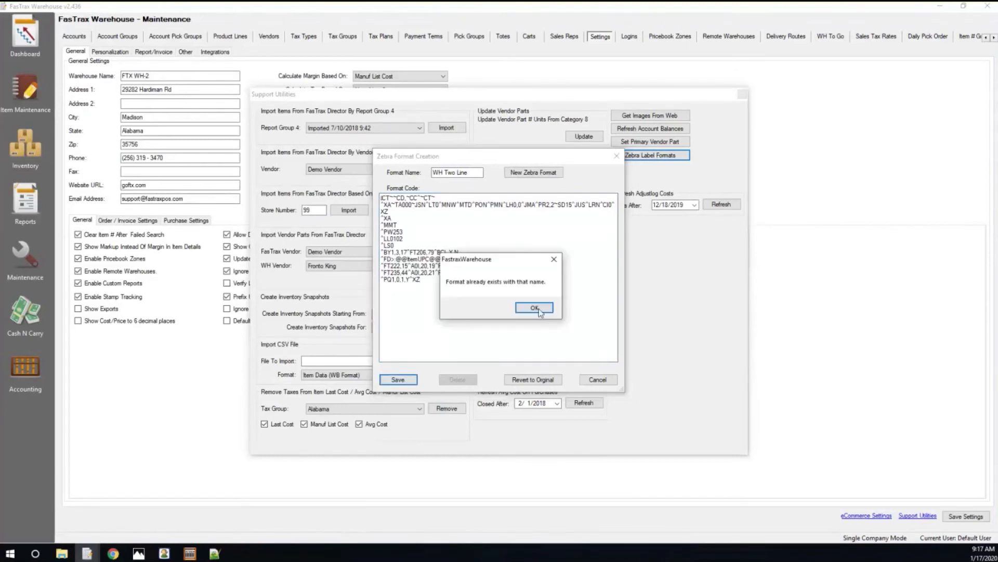
left_click(535, 308)
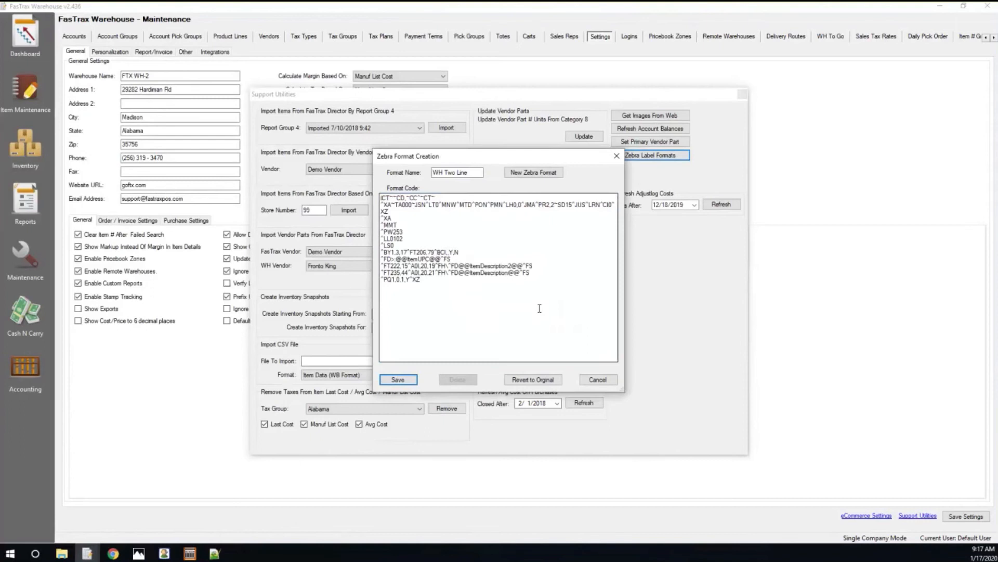
Close the Zebra format editor and support utilities, and open label printing for the totes
left_click(601, 383)
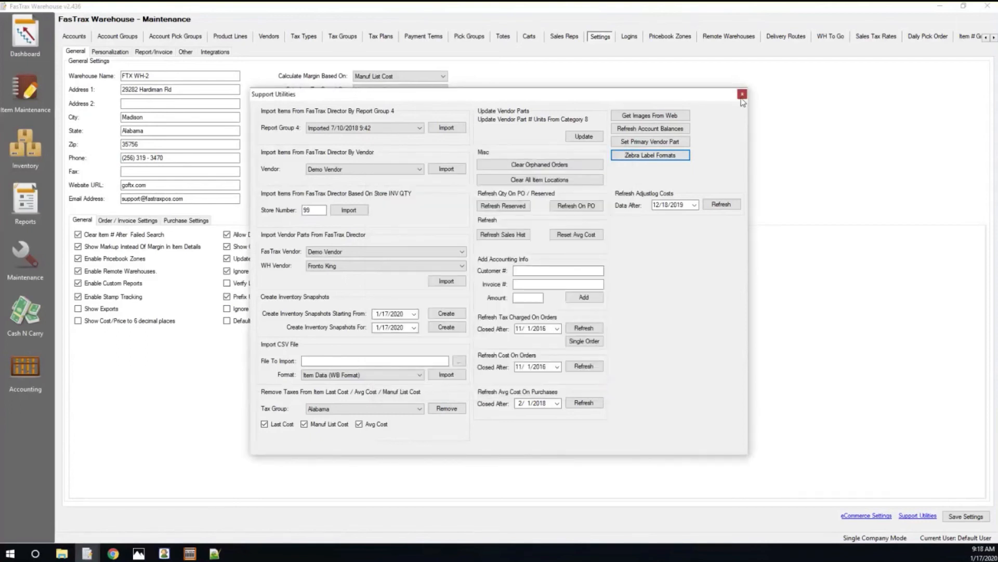
left_click(742, 95)
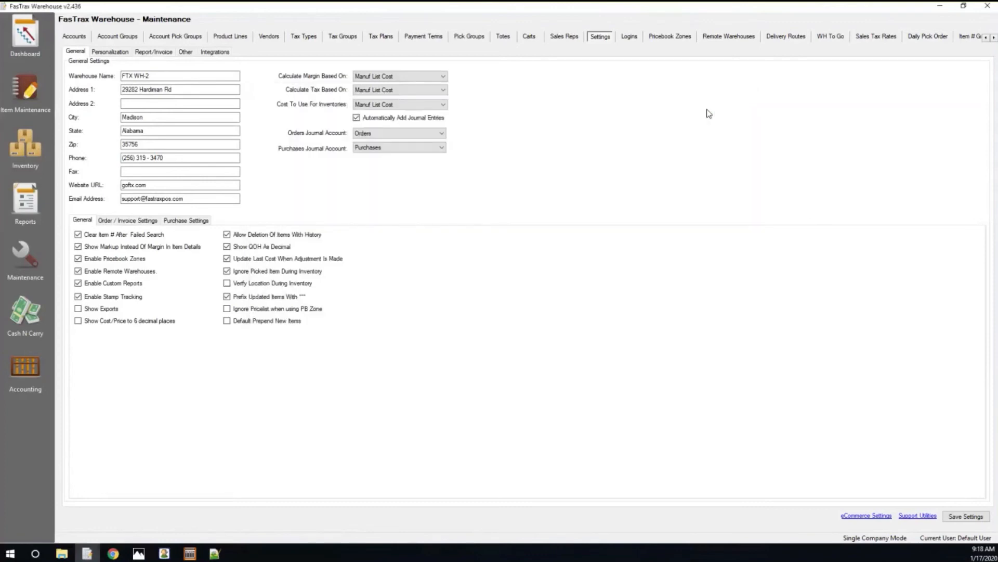
left_click(510, 39)
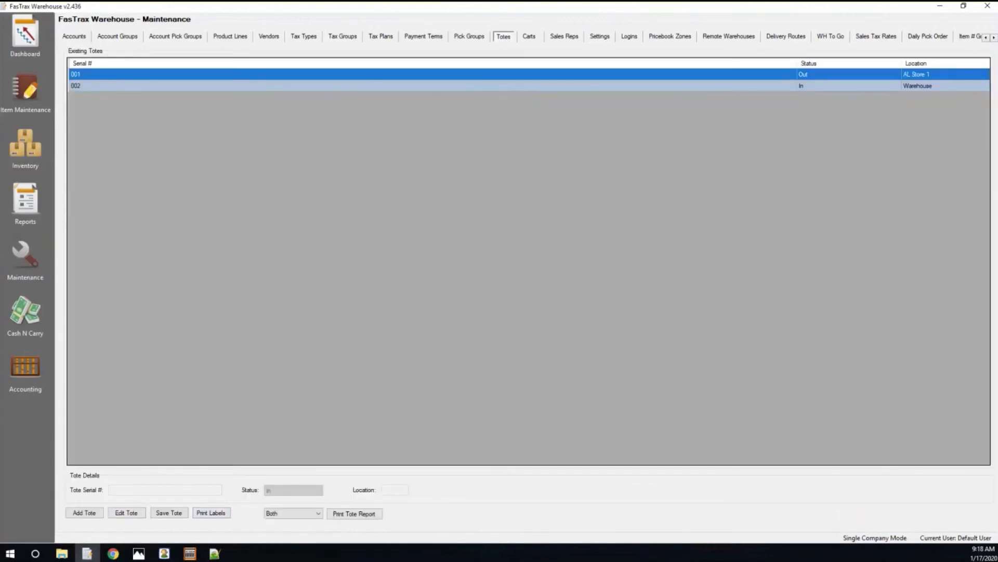
left_click(212, 514)
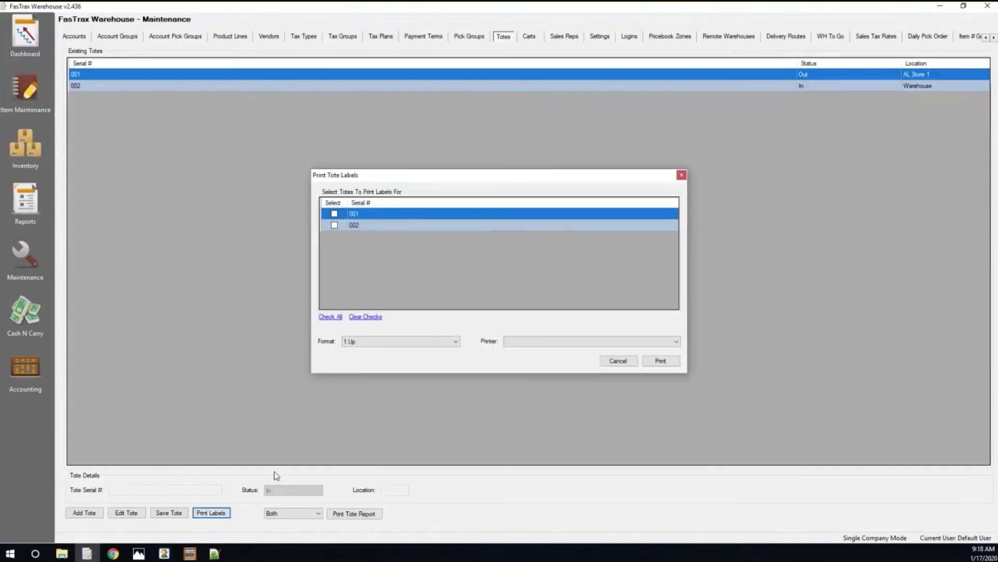
Choose tote 002, the WH Two Line format and the ZDesigner LP 2824 Plus (ZPL) printer for tote labels, and close without printing
left_click(334, 225)
left_click(334, 214)
left_click(335, 224)
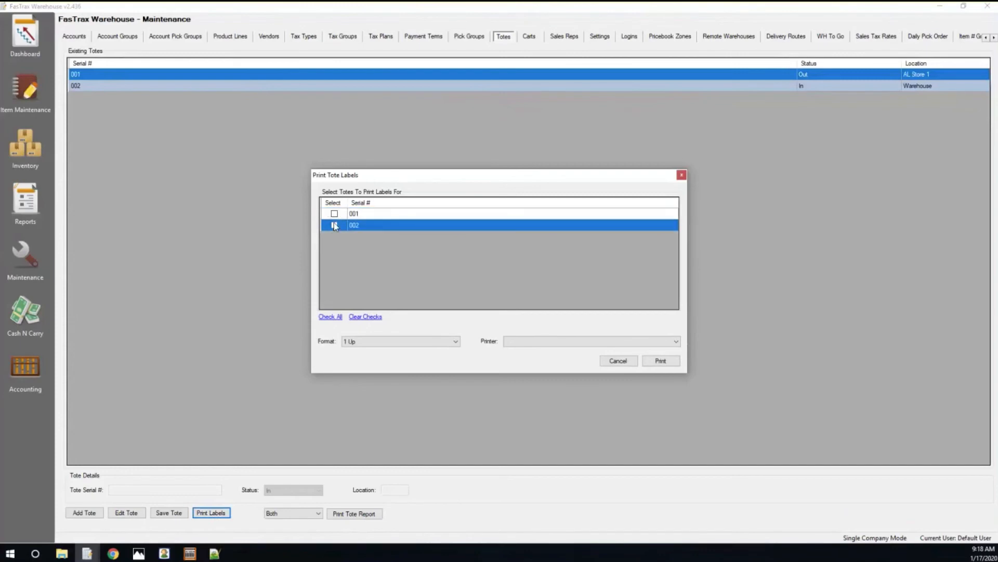
left_click(456, 342)
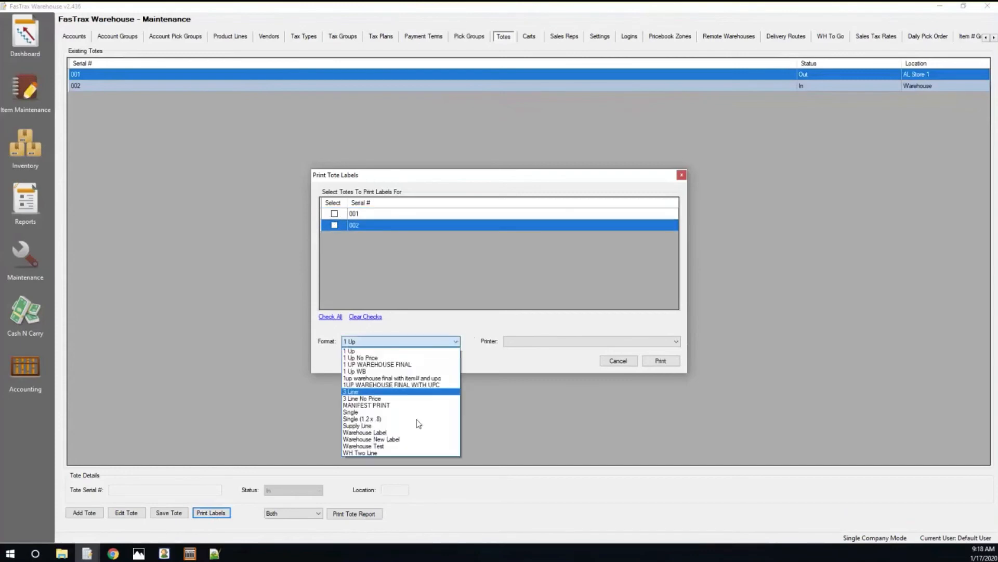
left_click(372, 453)
left_click(580, 341)
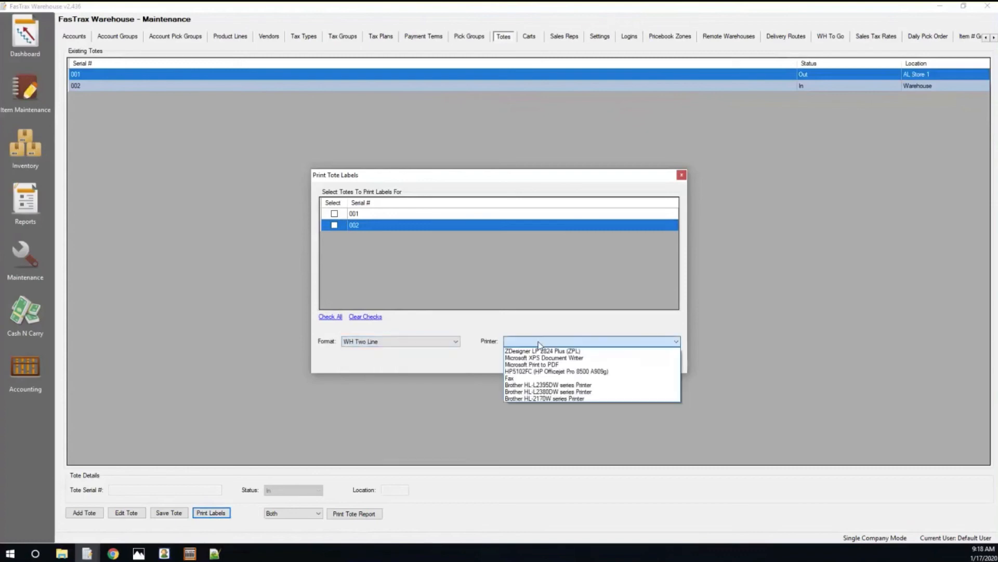
left_click(581, 351)
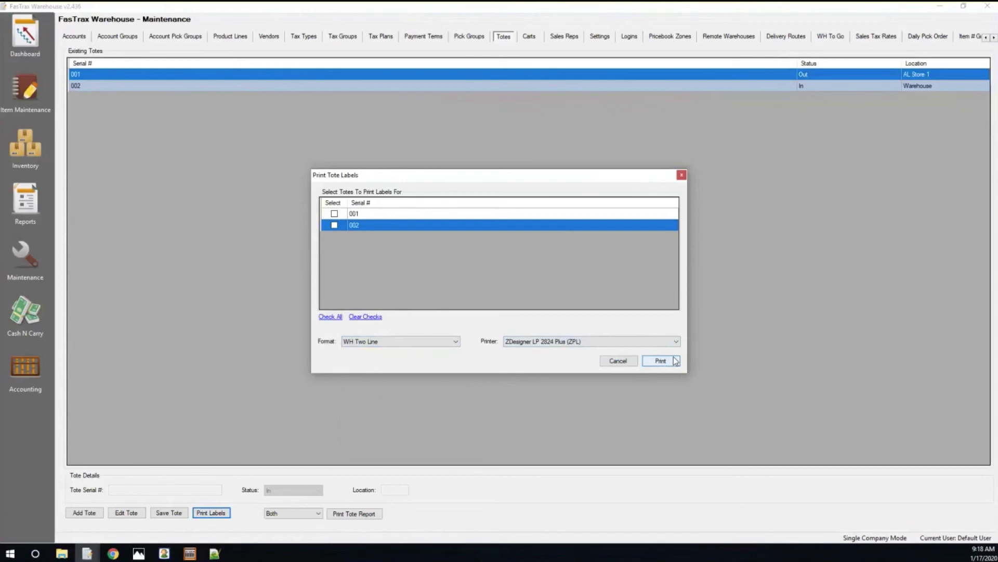
left_click(682, 175)
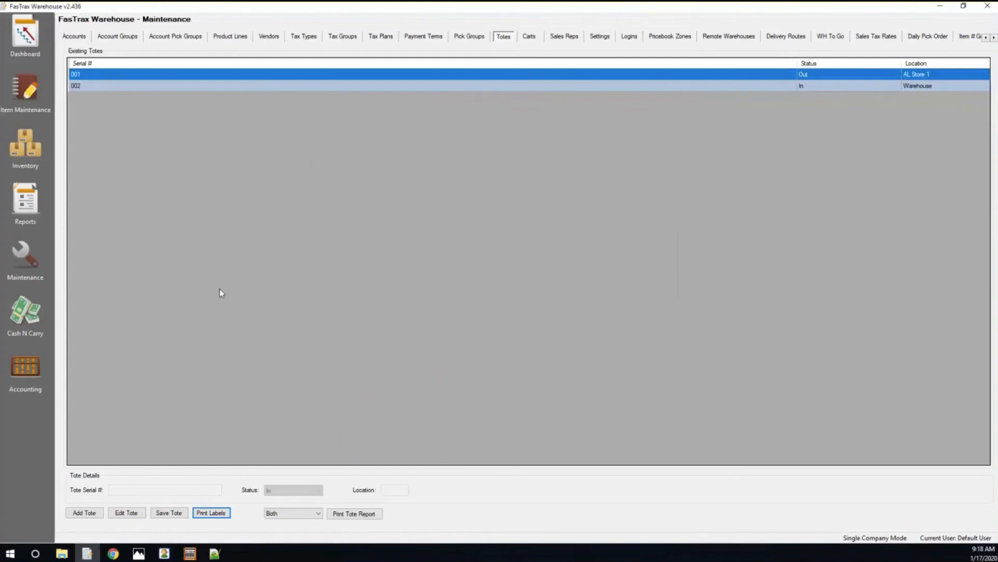
left_click(28, 98)
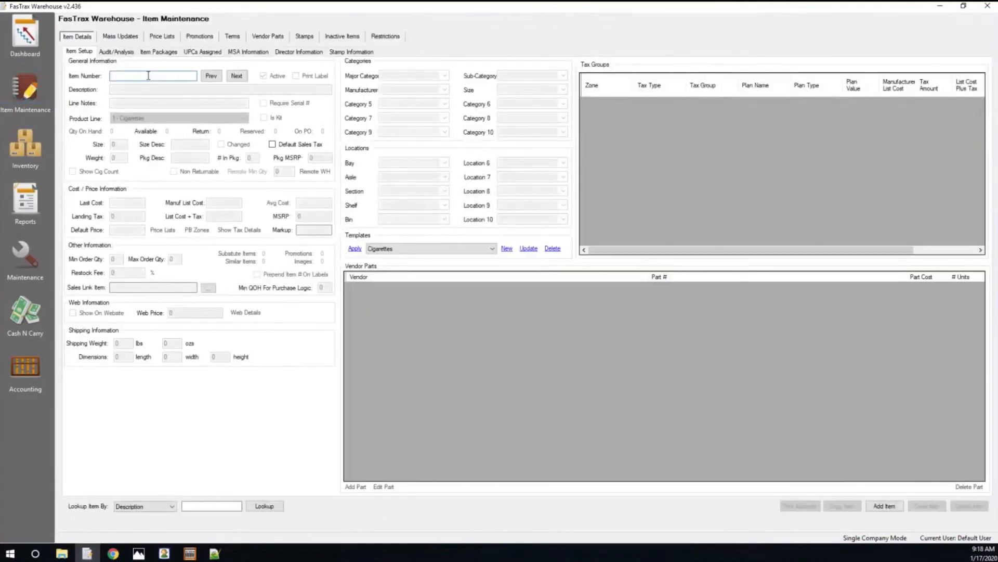
type("012300112130")
key("Return")
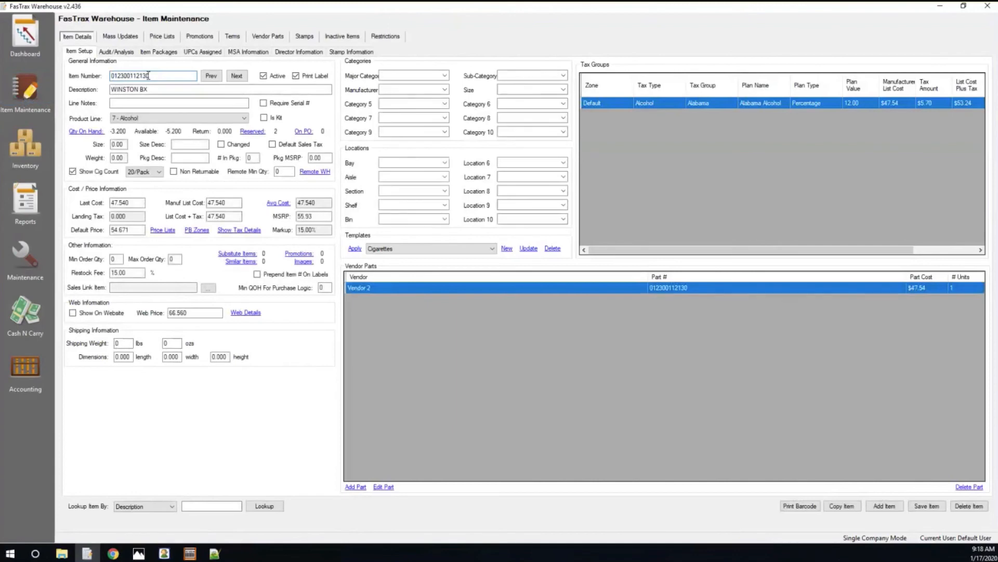
left_click(123, 88)
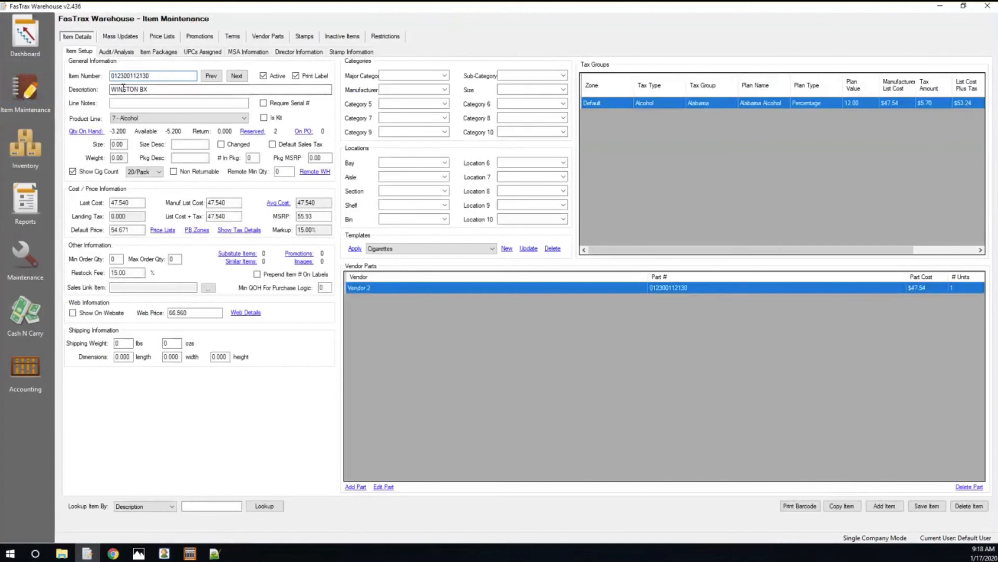
left_click(804, 509)
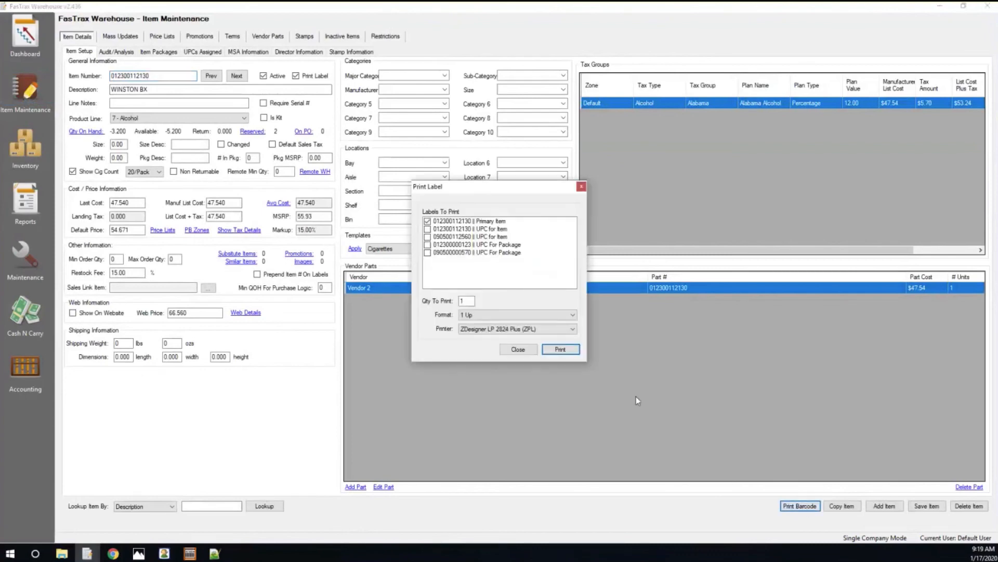
left_click(506, 229)
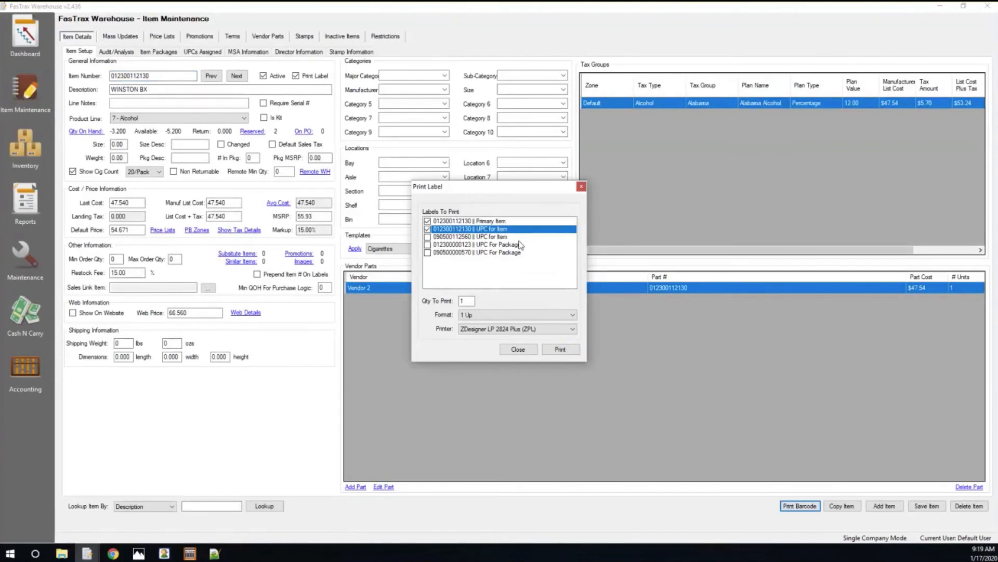
left_click(468, 238)
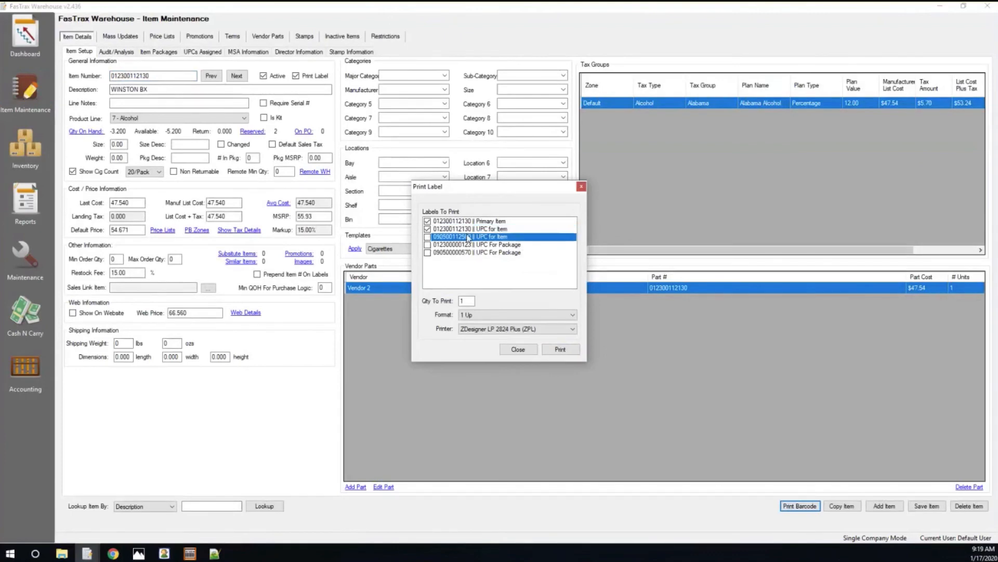
left_click(468, 237)
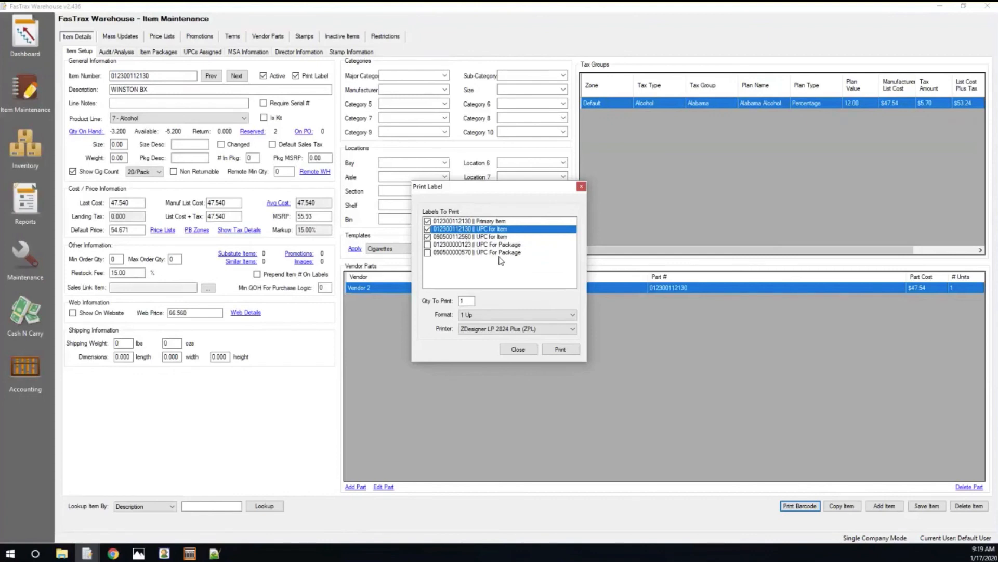
key("space")
left_click(500, 245)
left_click(503, 254)
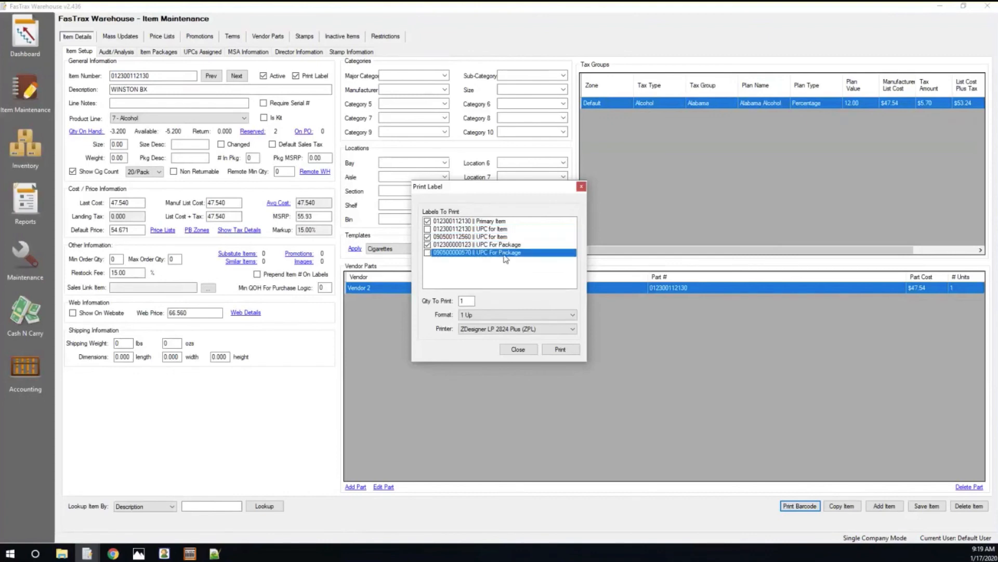
left_click(500, 245)
left_click(504, 254)
Choose the WH Two Line format for the item's labels and close label printing without printing
left_click(489, 317)
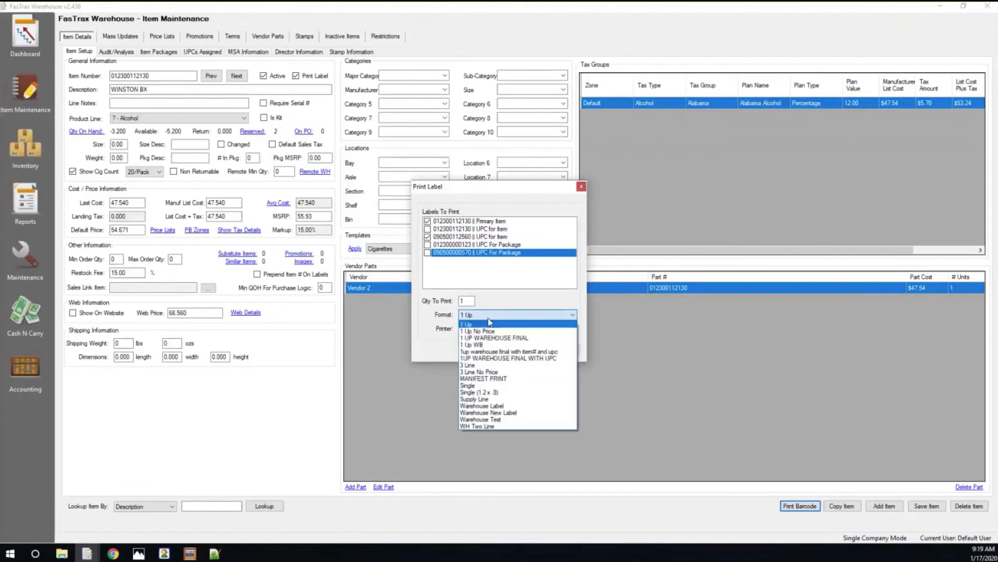
left_click(481, 427)
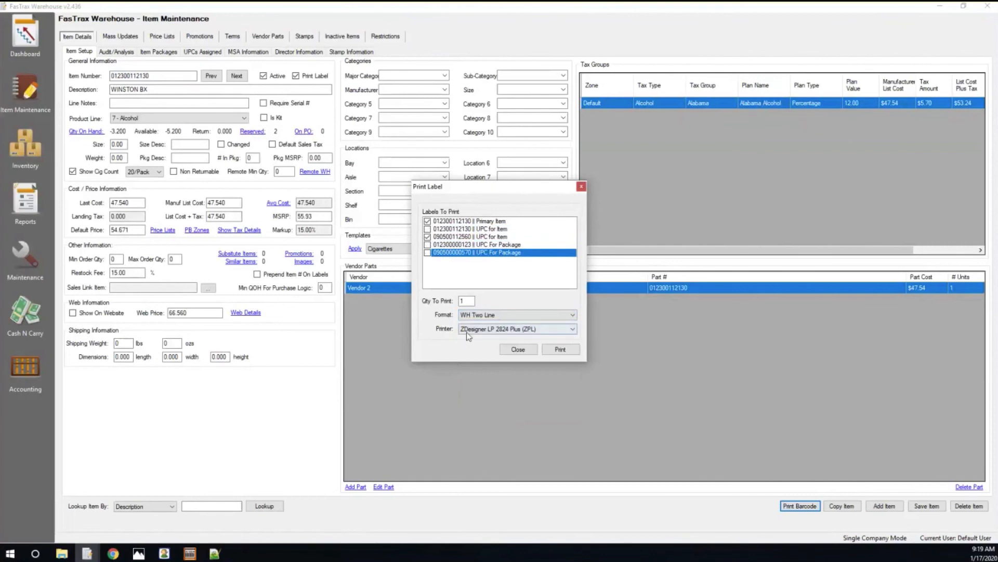
left_click(461, 300)
left_click(581, 186)
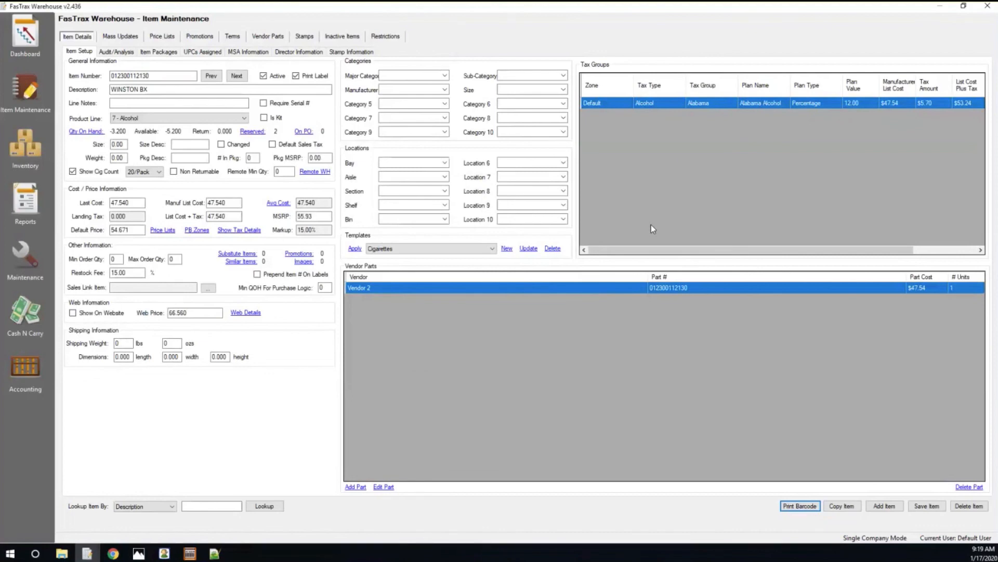
Open the Item List report and set its report type to Mass Print Labels
left_click(24, 200)
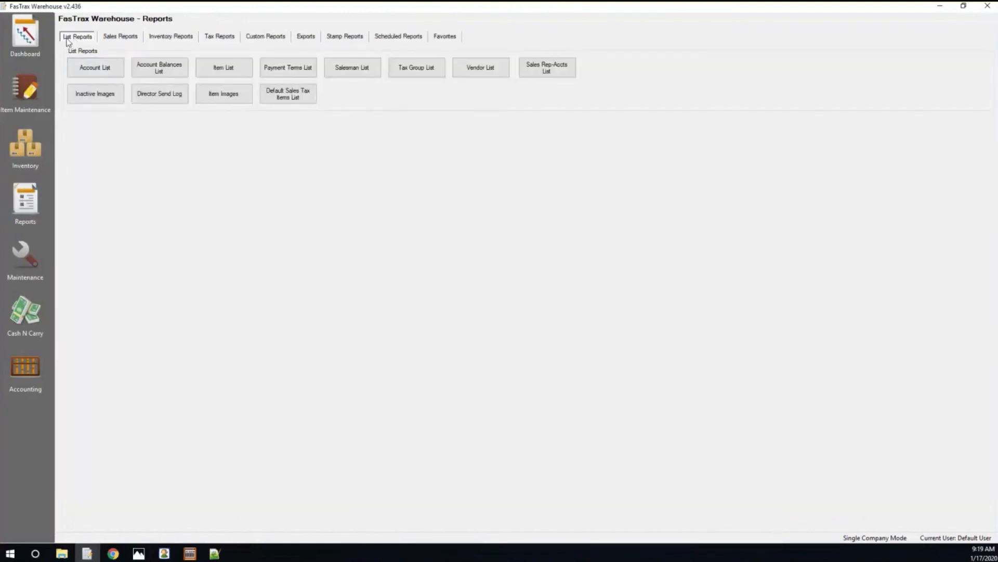
left_click(232, 73)
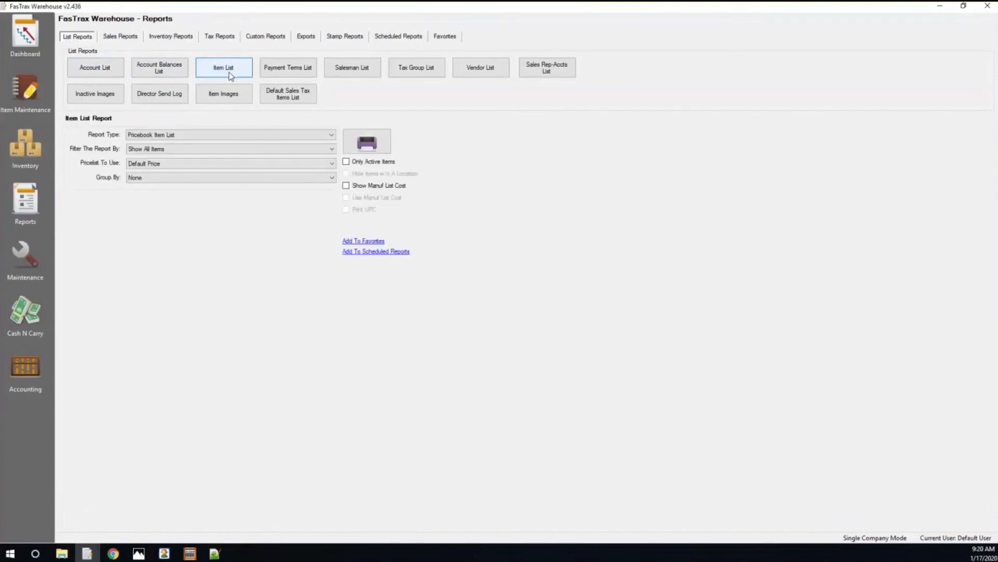
left_click(331, 135)
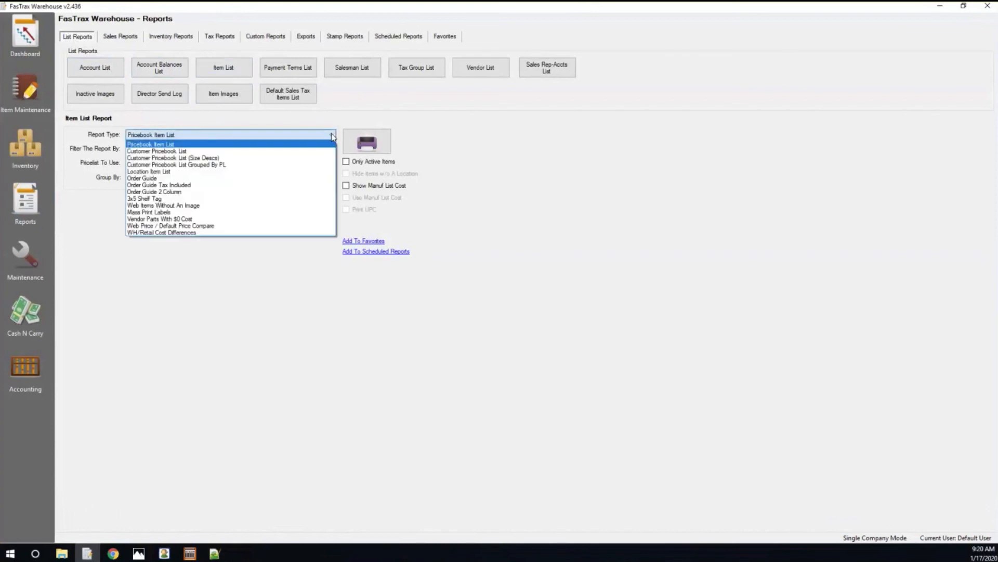
left_click(164, 214)
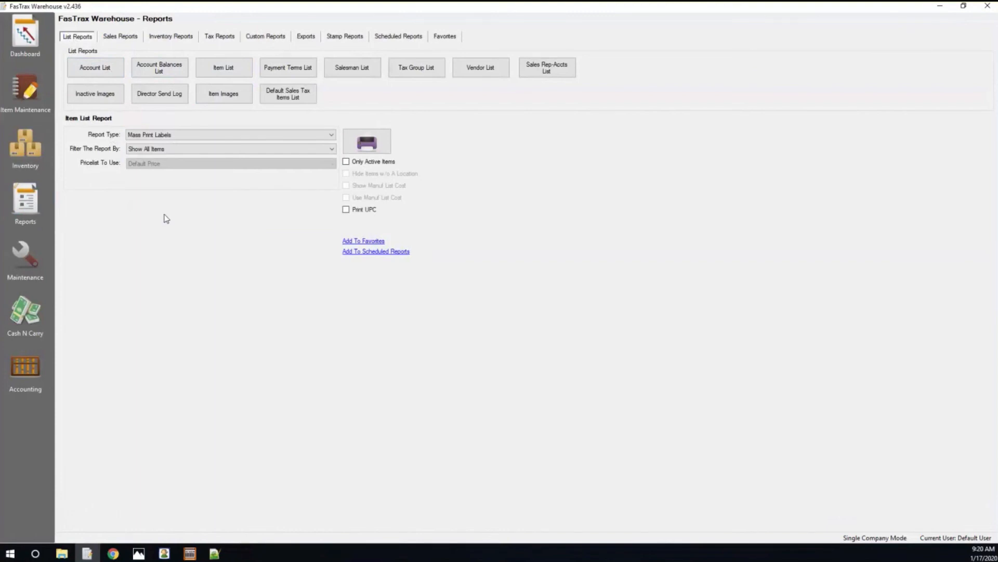
left_click(181, 152)
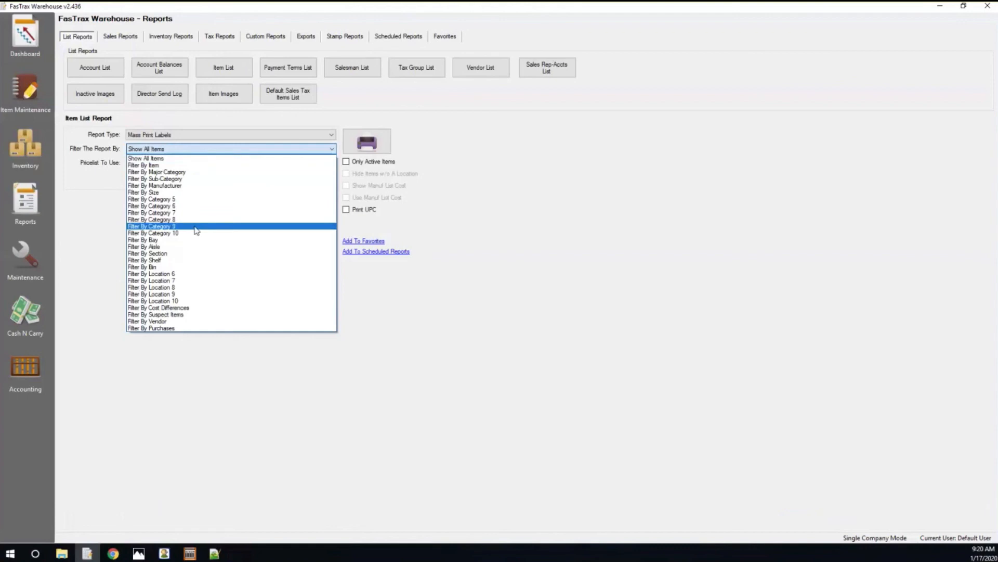
left_click(160, 166)
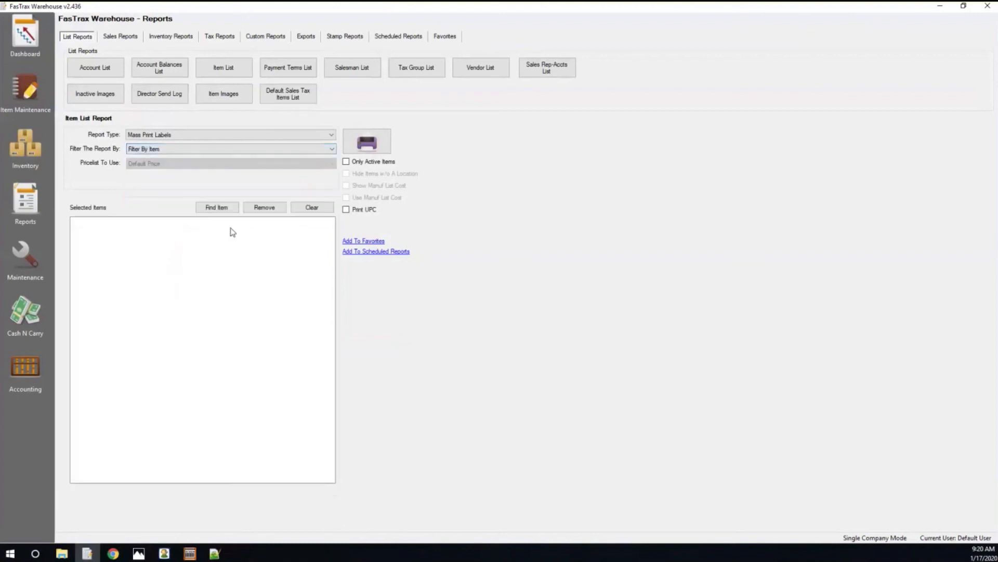
left_click(224, 210)
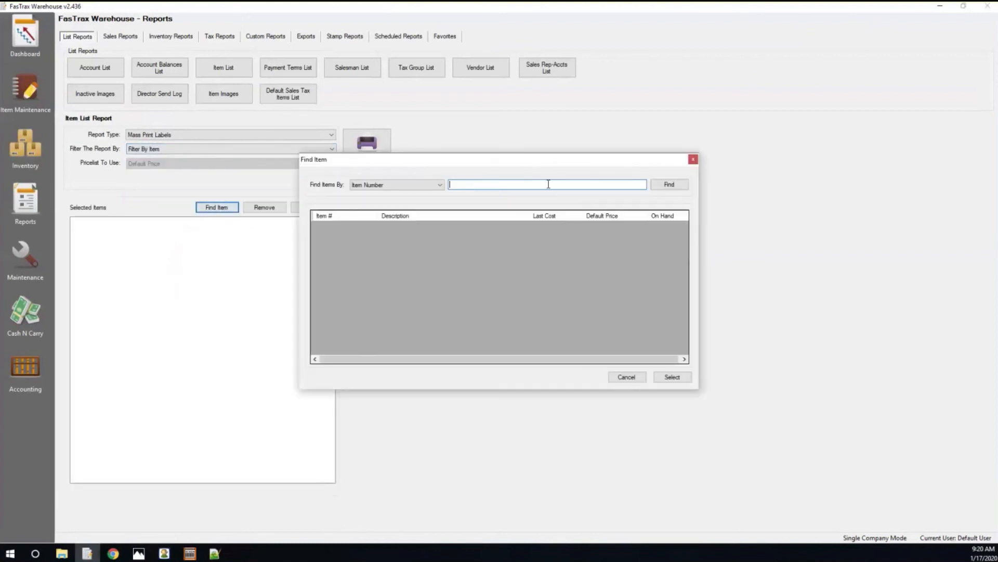
left_click(440, 185)
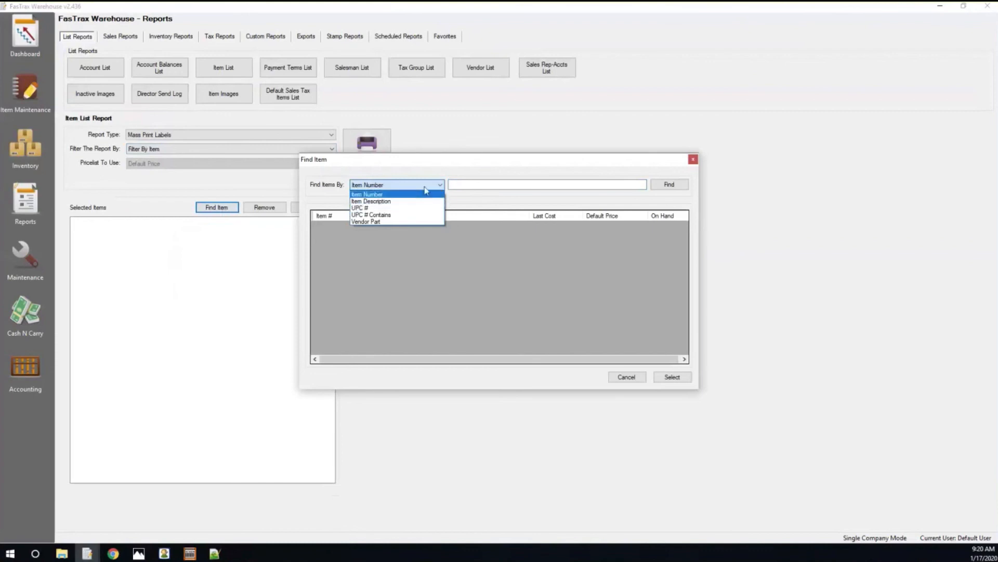
left_click(426, 193)
left_click(456, 185)
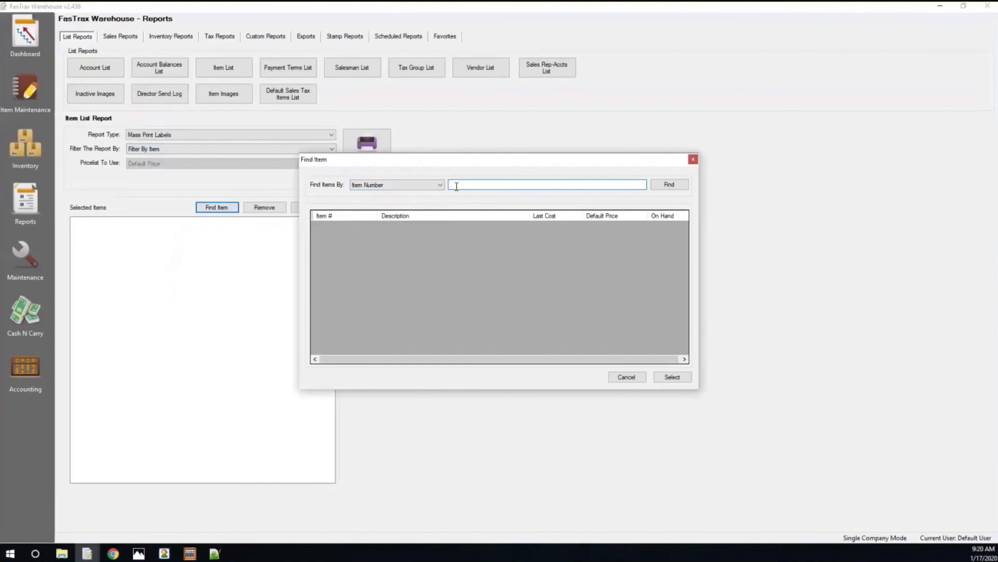
type("012300112130")
key("Return")
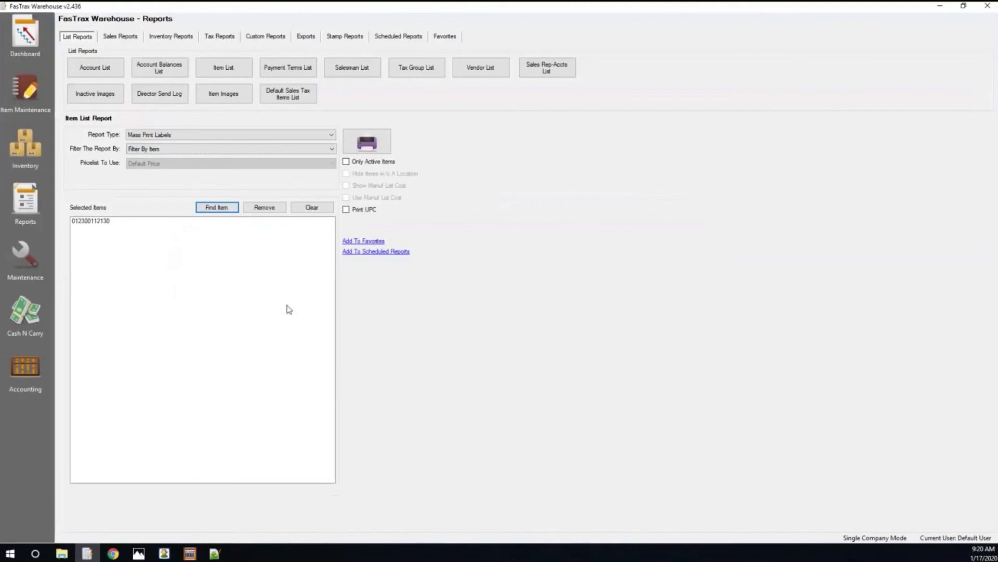
Filter the mass label report by major category and pick Cigarettes
left_click(331, 151)
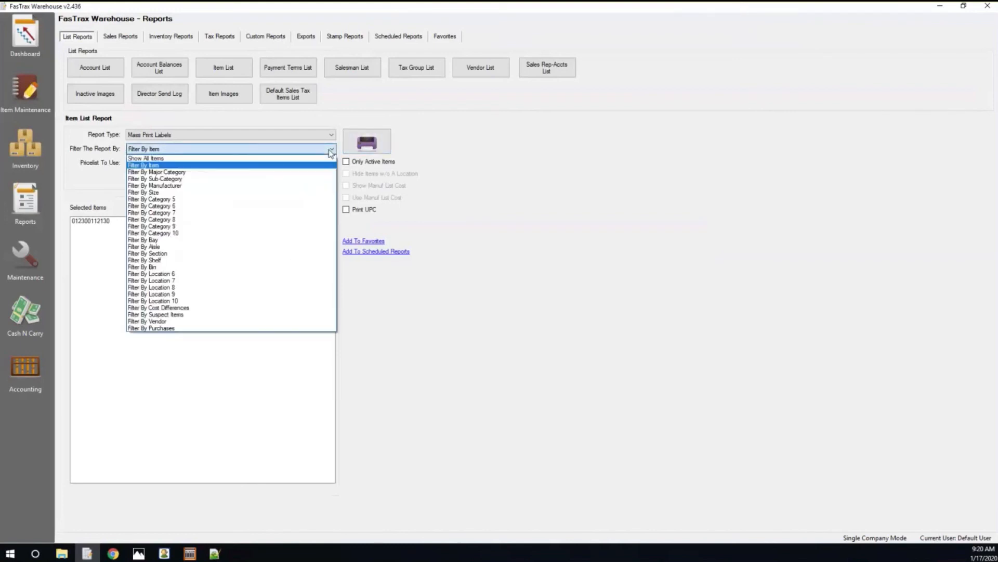
left_click(289, 172)
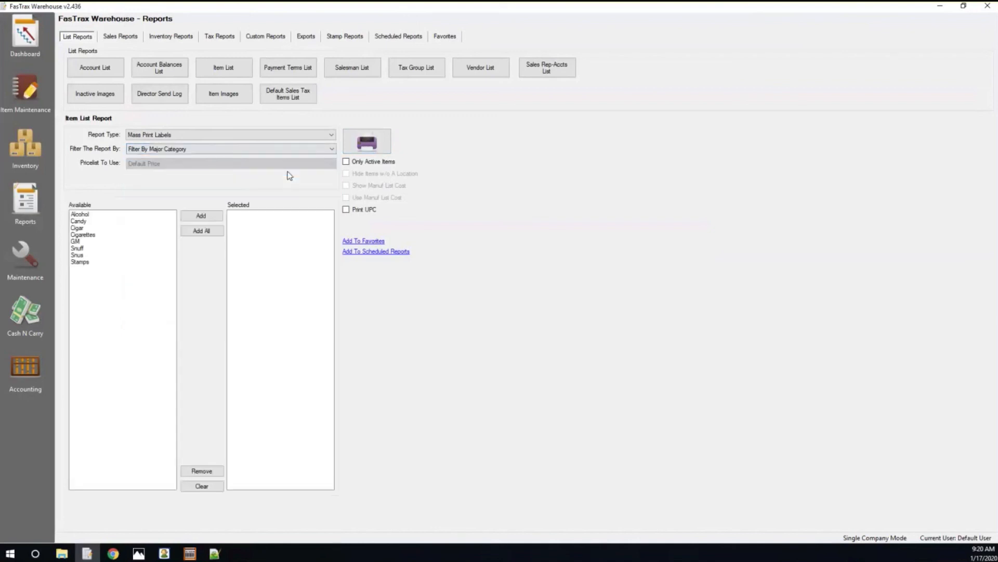
left_click(91, 235)
double_click(89, 236)
Switch to Chrome and look through the weekly training webinars page, including its subscribe option and the webinar listings
left_click(119, 555)
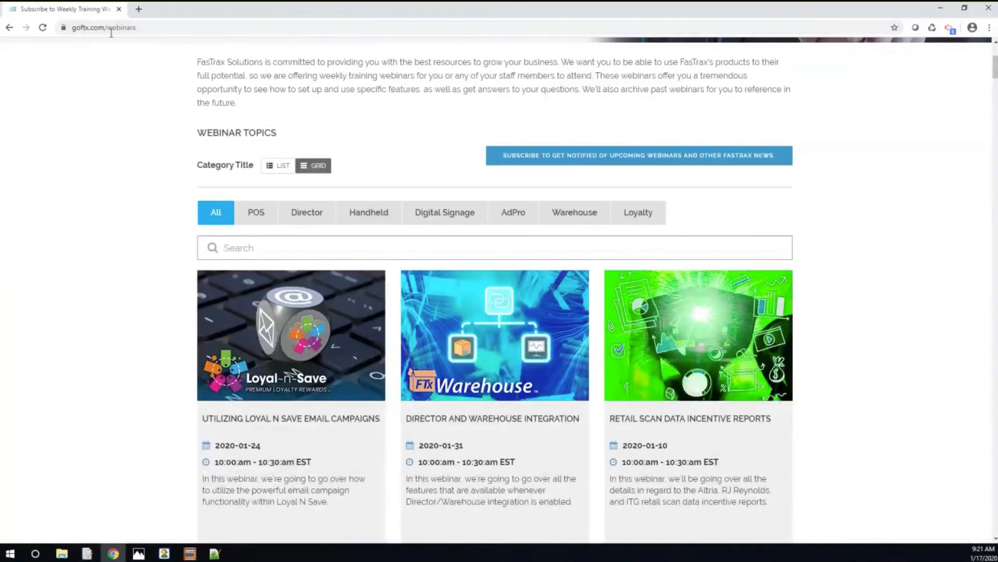
scroll(135, 57, "up", 3)
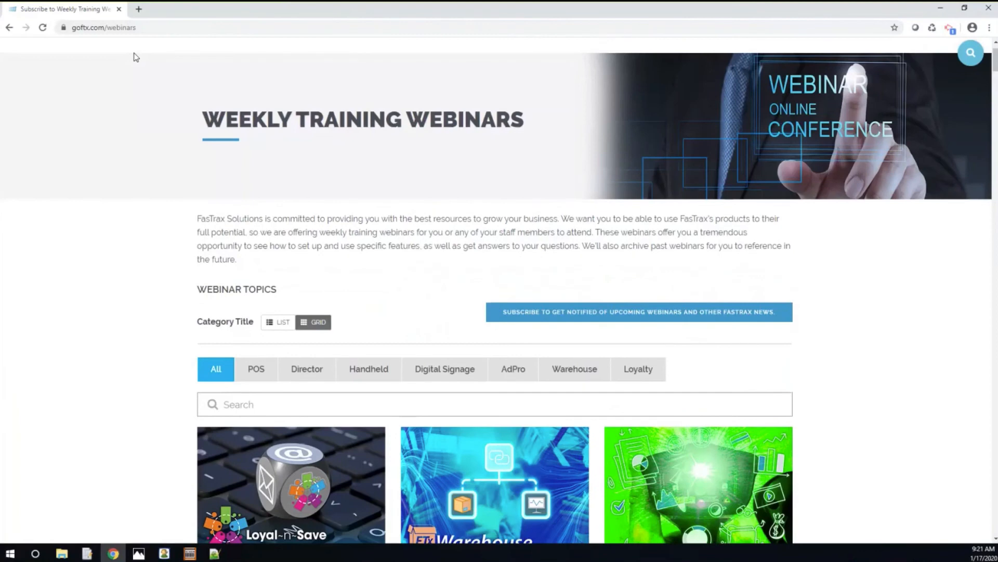
scroll(136, 59, "up", 1)
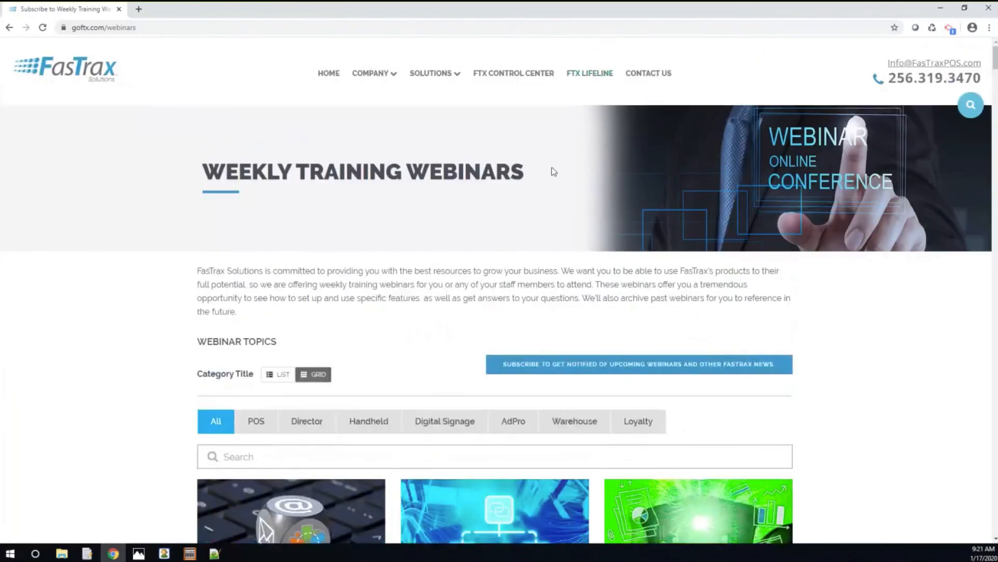
scroll(551, 169, "down", 5)
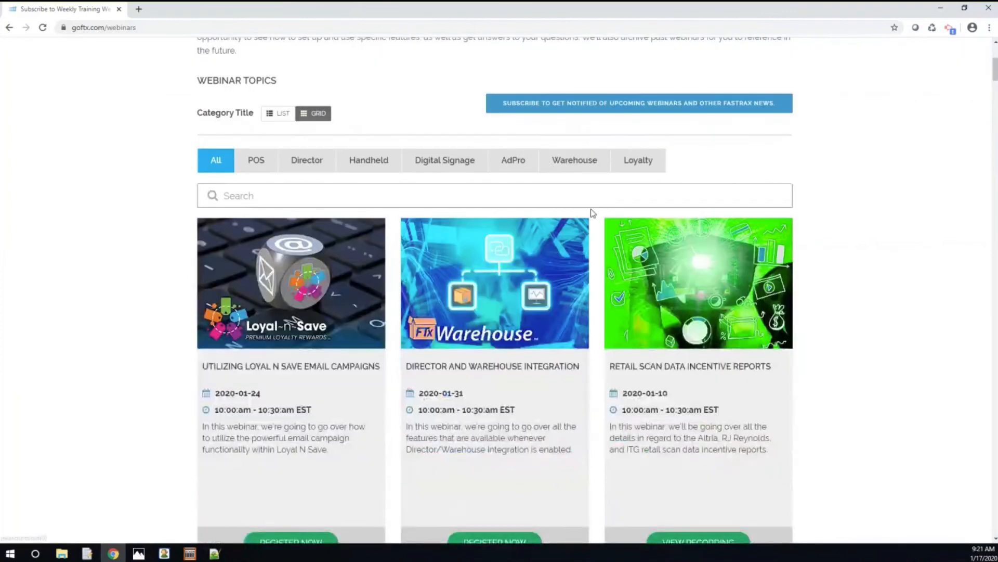
left_click(517, 110)
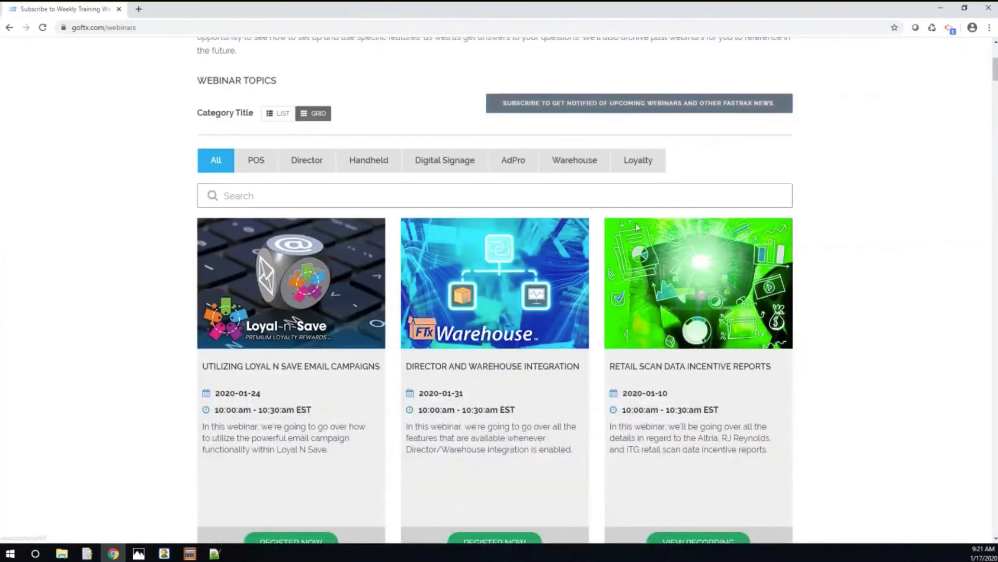
scroll(637, 226, "down", 3)
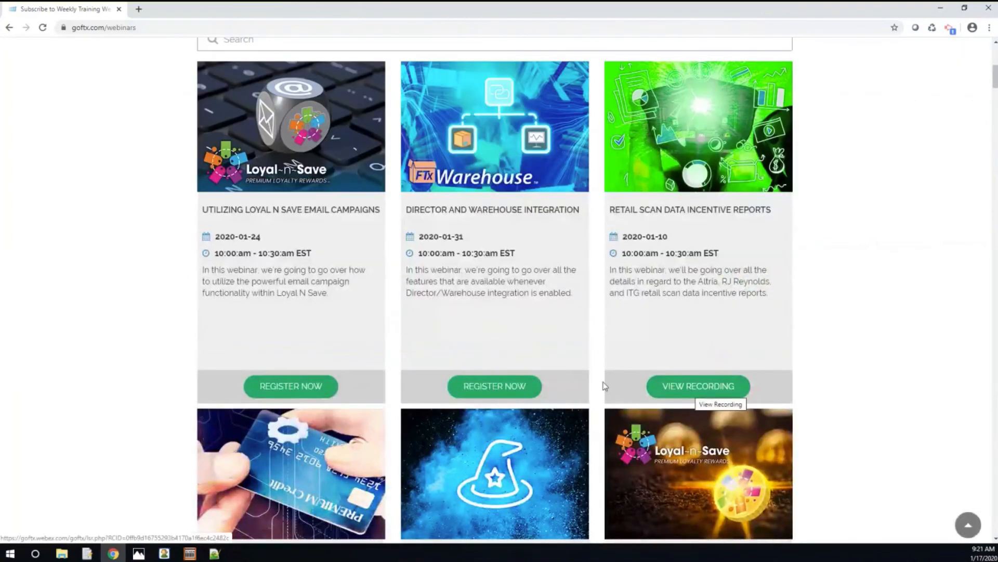